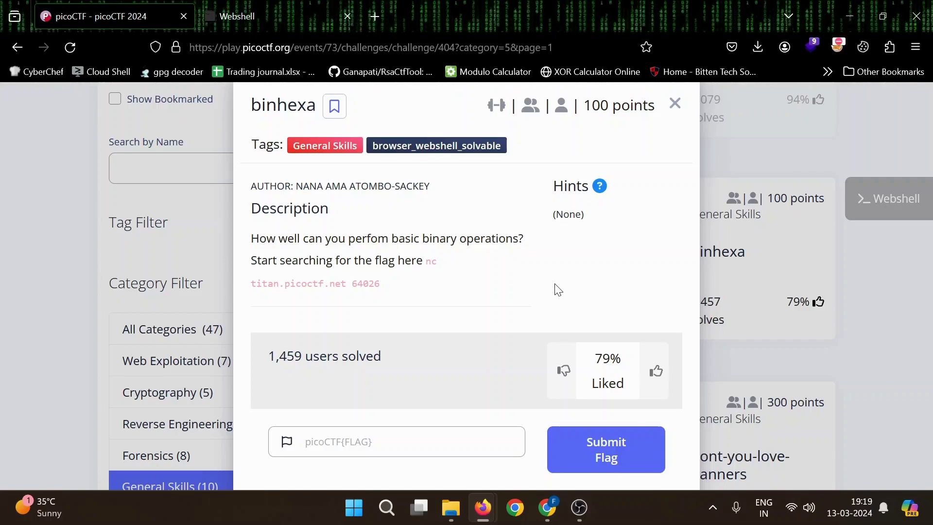
Step: Copy the server address and port titan.picoctf.net 64026 from the binhexa challenge description
drag(374, 284, 291, 284)
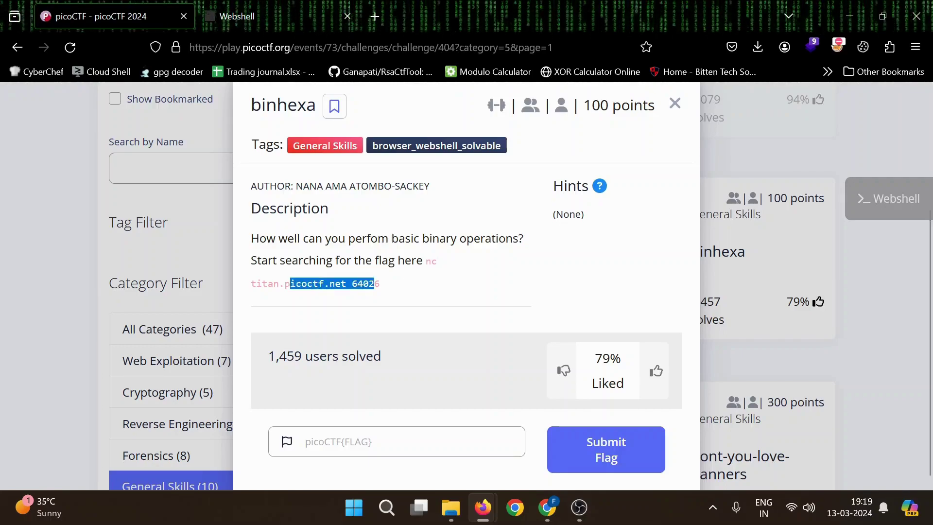
triple_click(397, 283)
click(397, 284)
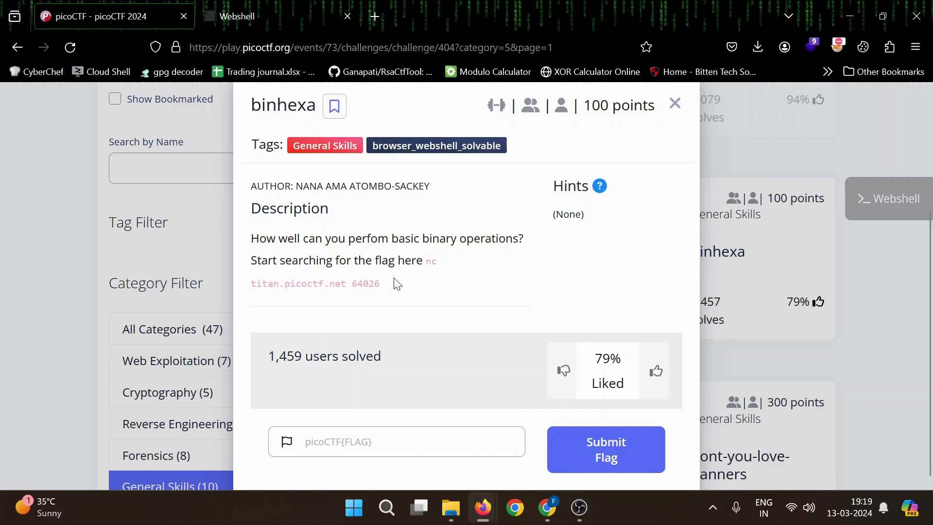
drag(382, 284, 248, 287)
key(ctrl+c)
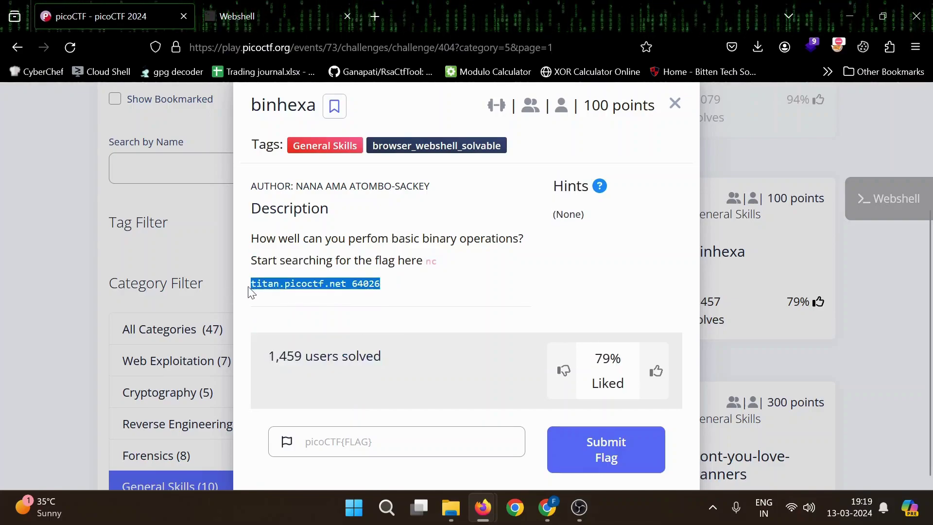
Step: Connect to the challenge server from the Webshell by running nc titan.picoctf.net 64026
click(328, 18)
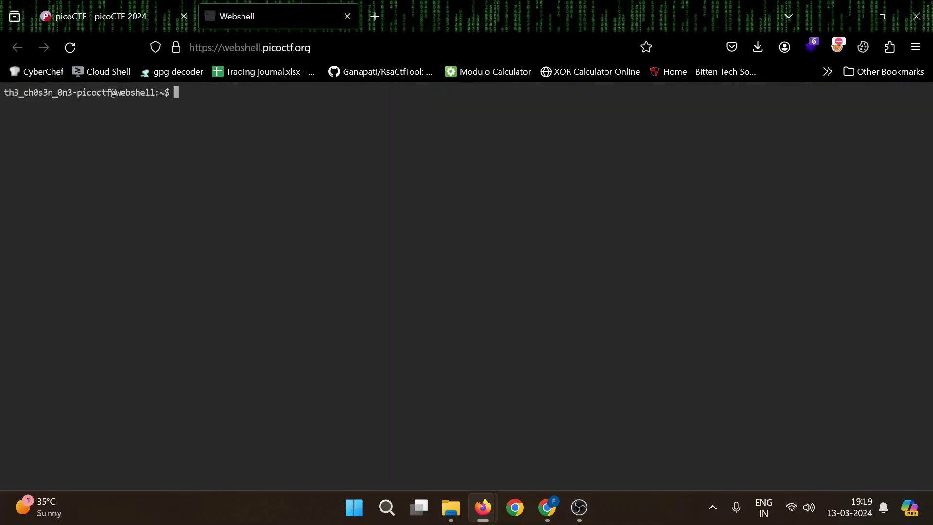
text(nc)
key(ctrl+v)
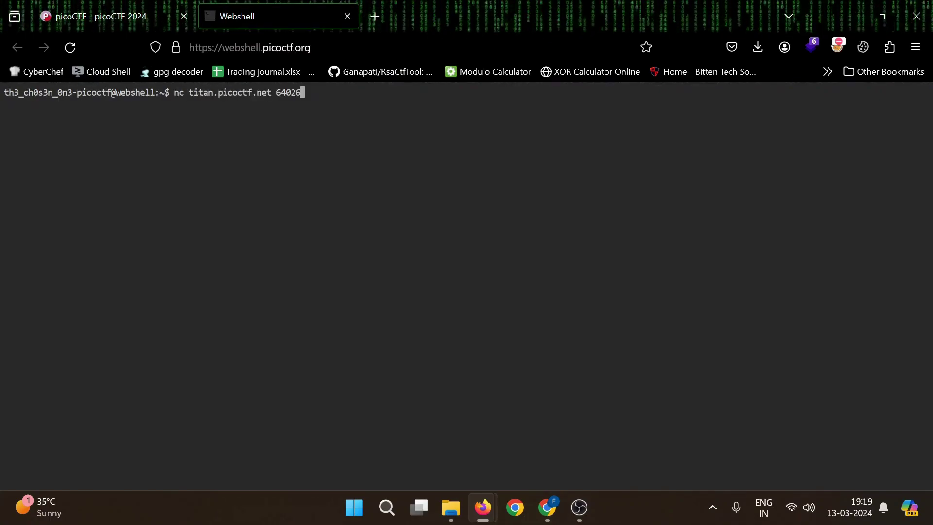
key(Return)
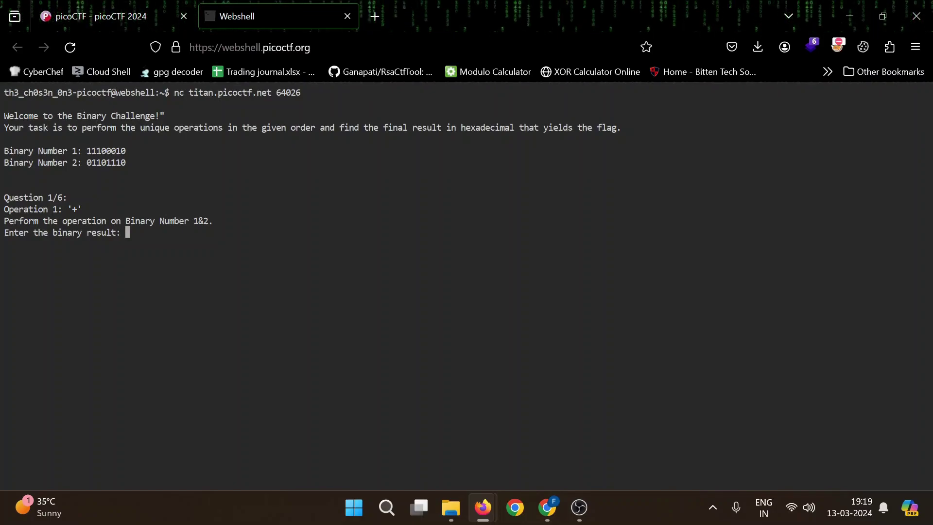
Step: Search the web for "binaryc calculator" in a new tab and open the RapidTables Binary Calculator
click(375, 16)
text(binaryc al)
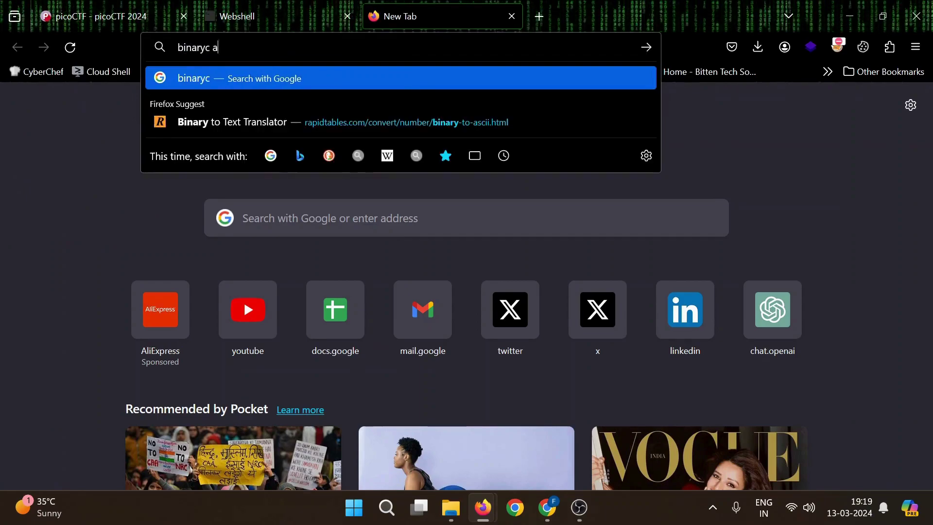
key(BackSpace)
key(BackSpace)
text(calculator)
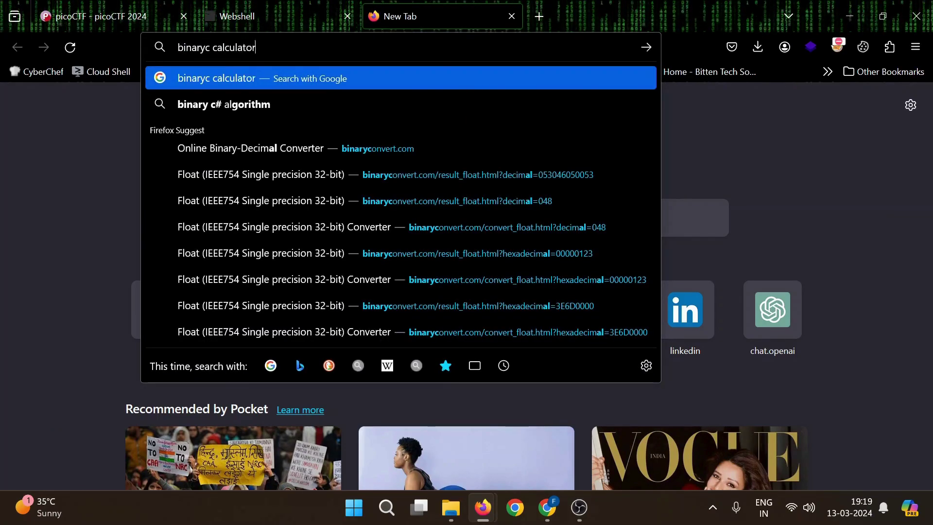
key(Return)
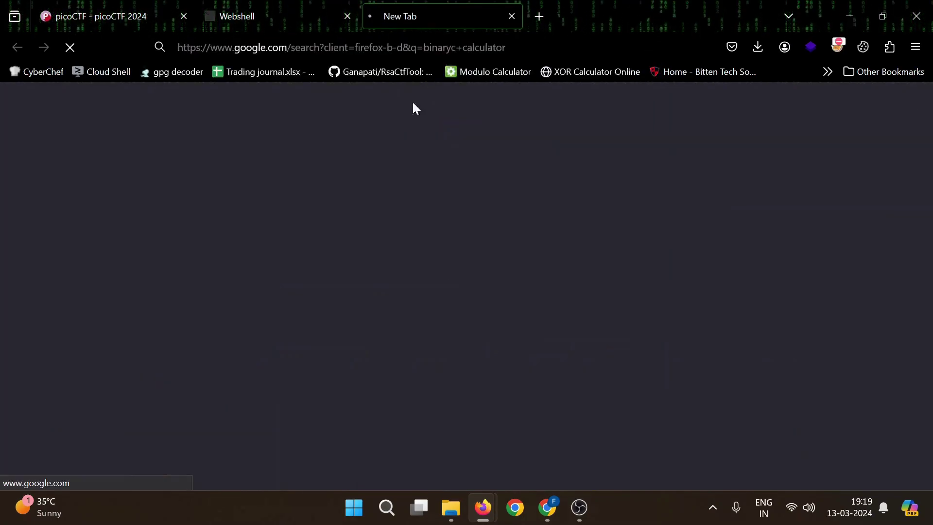
scroll(338, 367, down, 3)
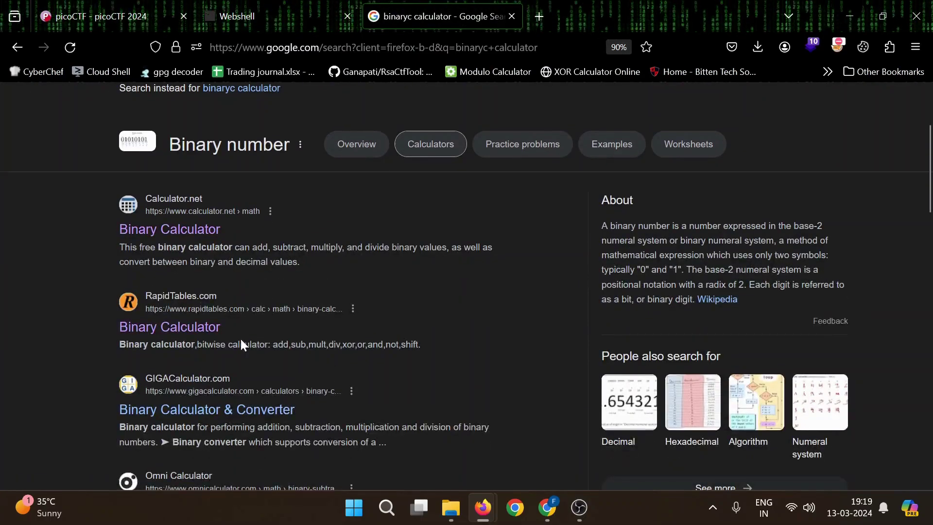
click(202, 339)
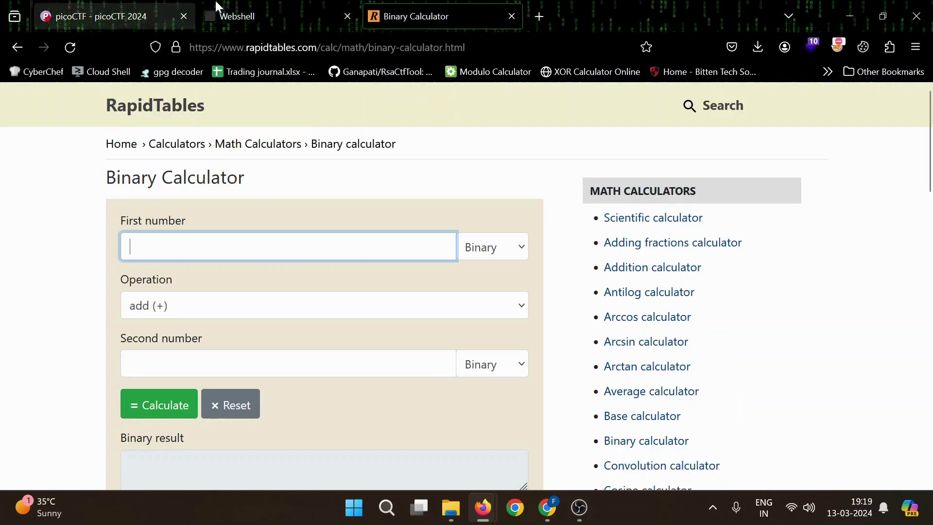
Step: Copy Binary Number 1, 11100010, from the Webshell into the calculator as the first number
click(242, 14)
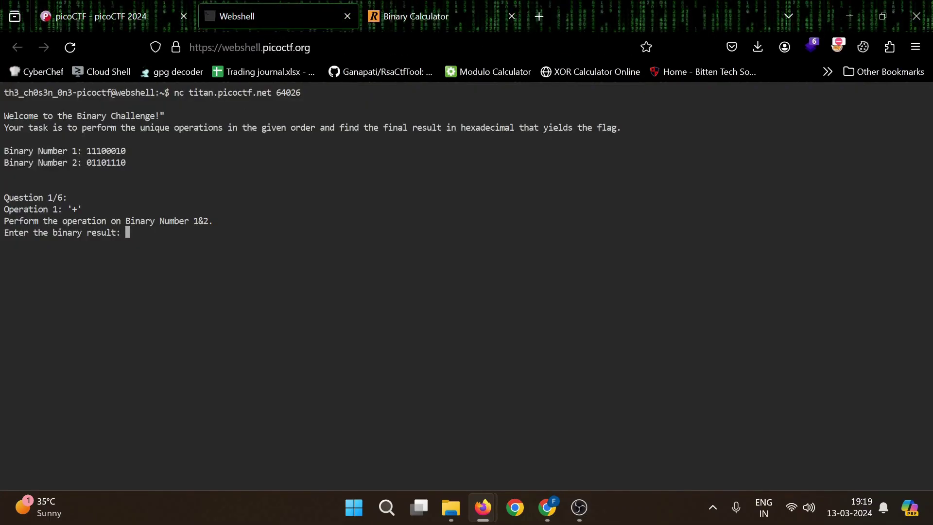
double_click(106, 151)
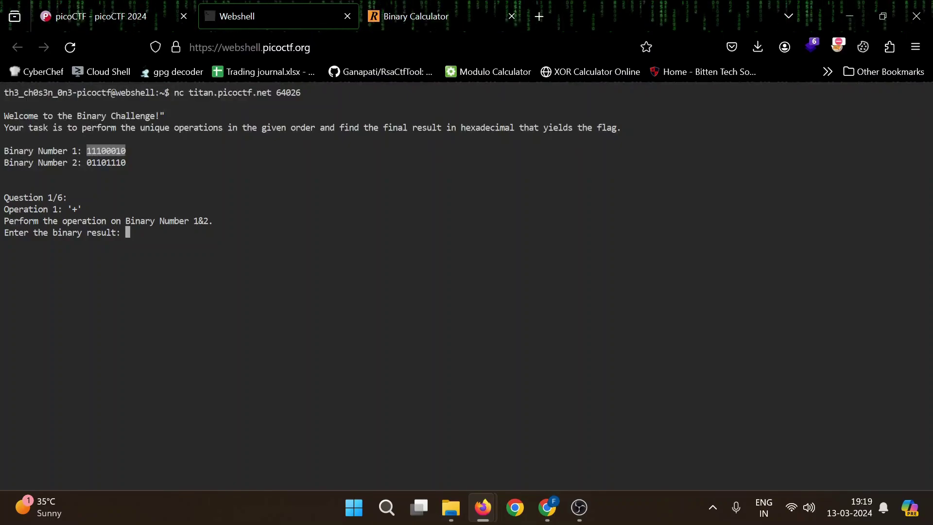
click(425, 8)
text(11100010)
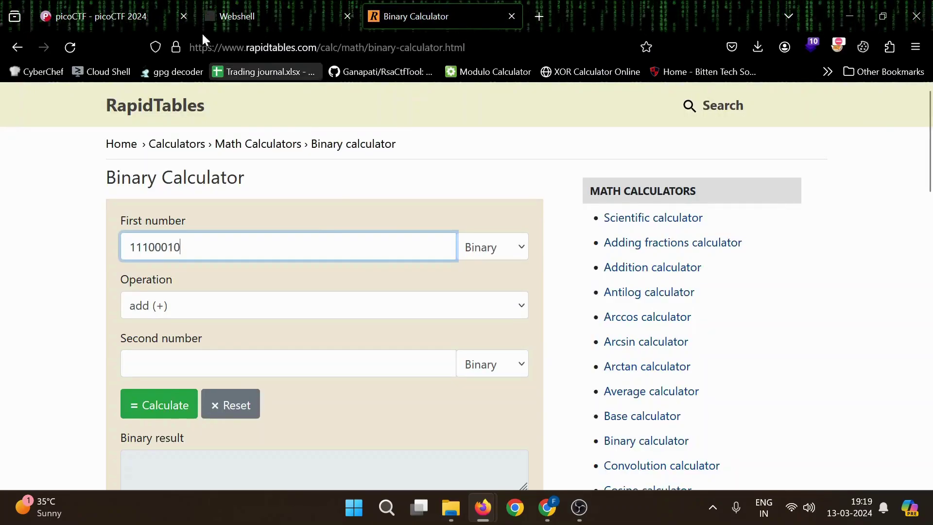
Step: Copy Binary Number 2, 01101110, from the Webshell into the calculator as the second number and calculate the sum
click(251, 7)
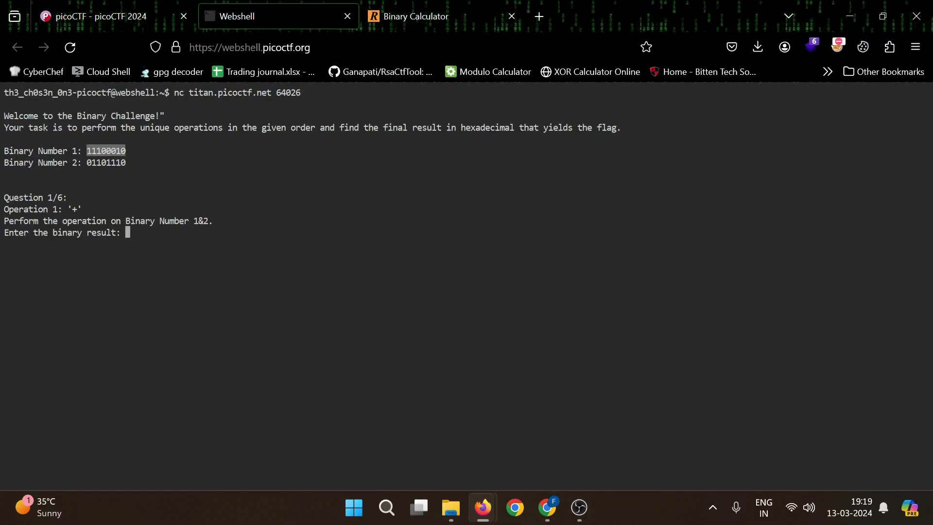
double_click(106, 162)
click(425, 16)
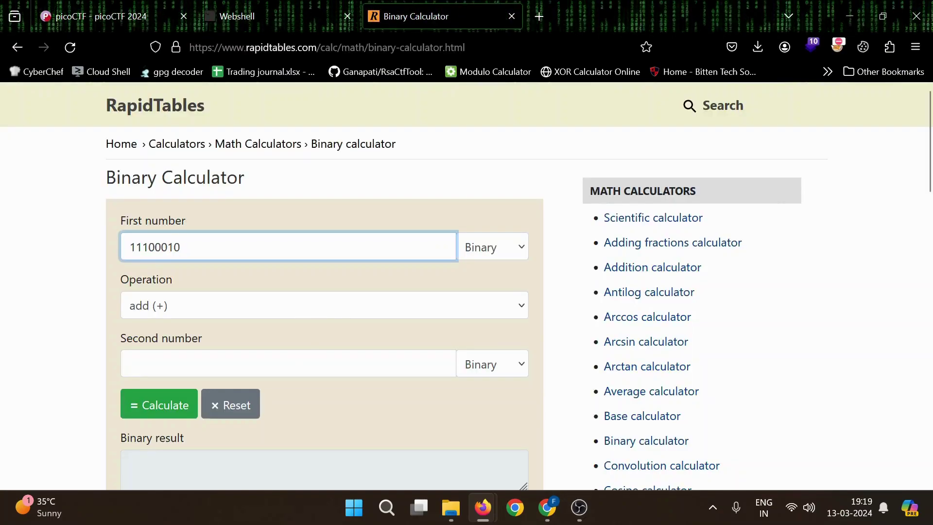
click(194, 365)
text(01101110)
click(167, 413)
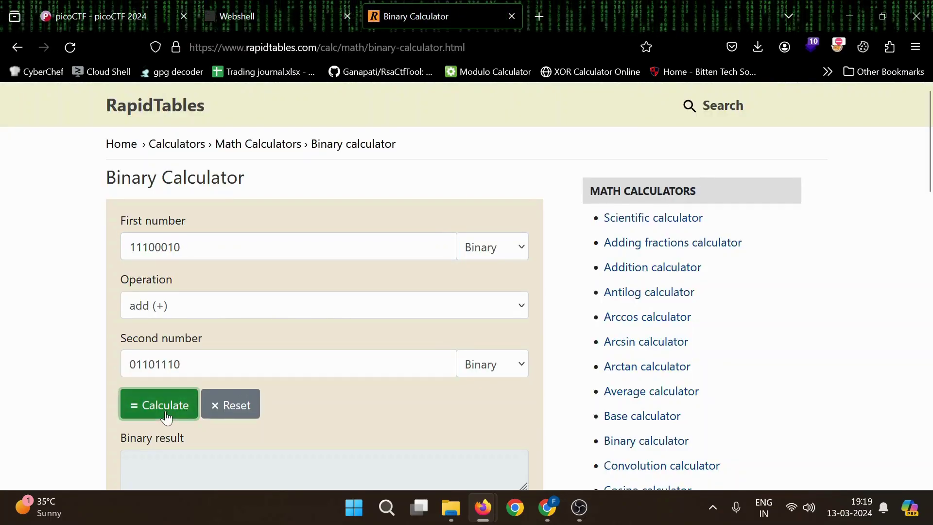
Step: Copy the binary sum 101010000 and submit it in the Webshell as the answer to Question 1
scroll(166, 417, down, 2)
double_click(158, 392)
key(ctrl+c)
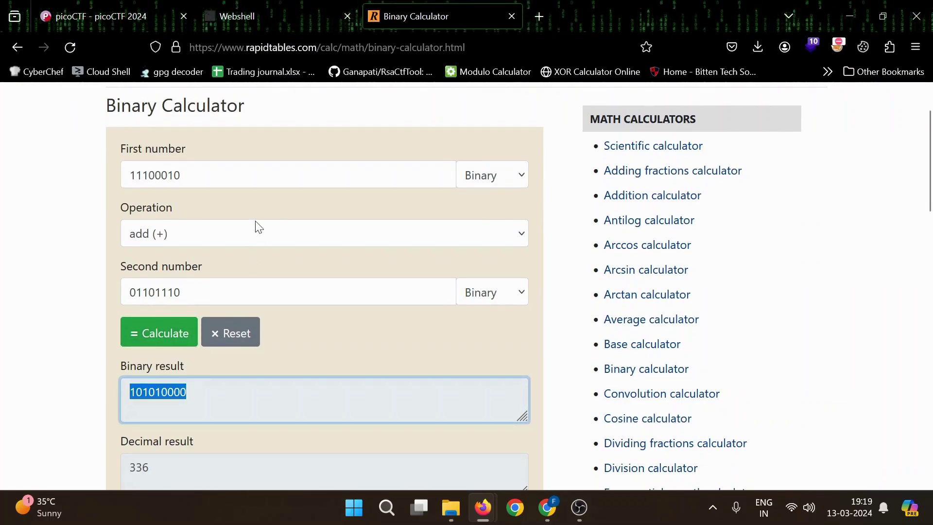
click(238, 7)
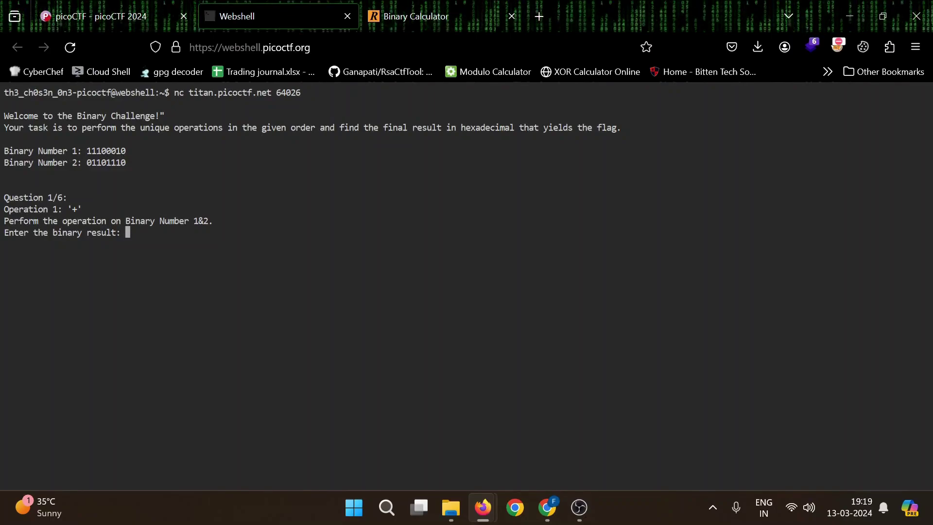
key(ctrl+v)
key(Return)
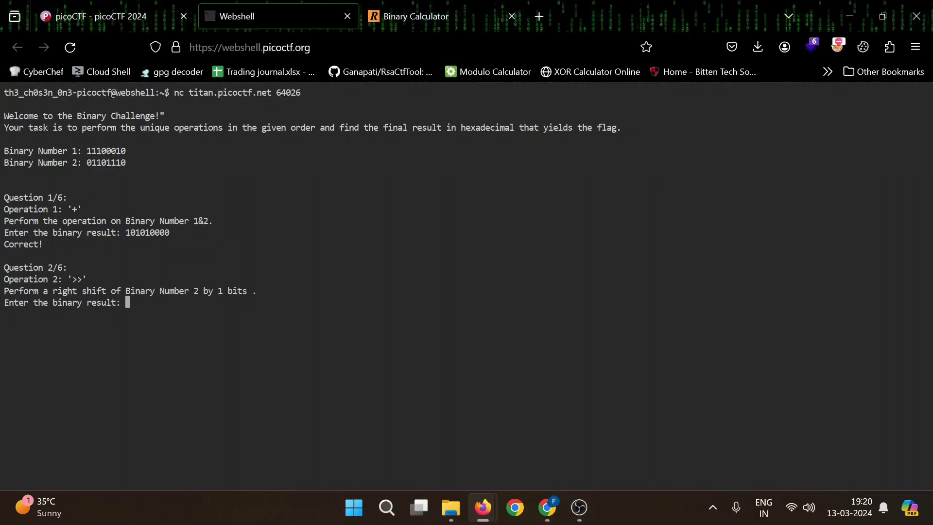
Step: Reset the calculator and enter Binary Number 2 from the Webshell, 01101110, as the first number
double_click(105, 162)
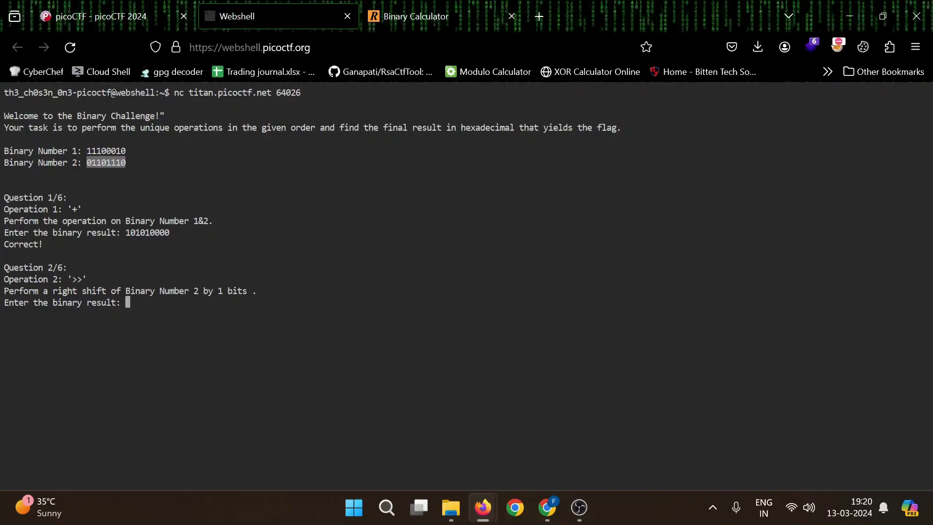
click(415, 16)
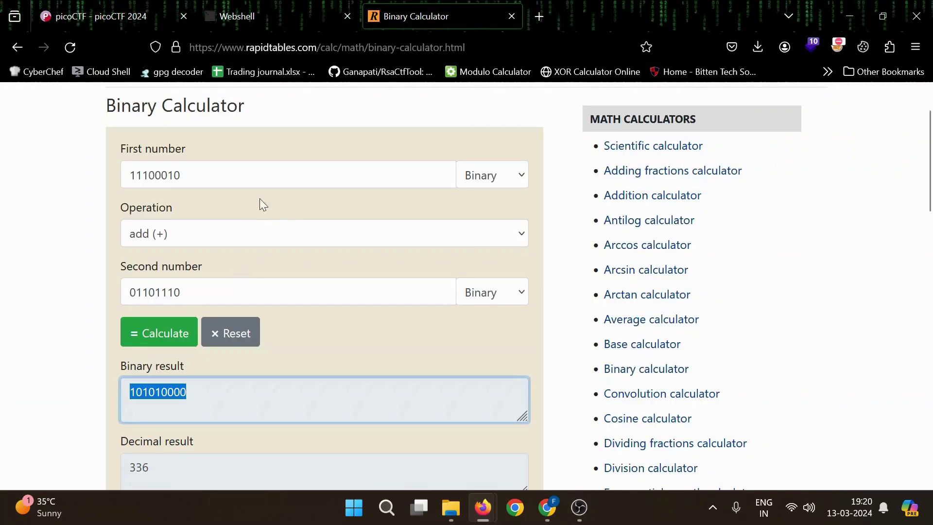
click(230, 333)
text(01101110)
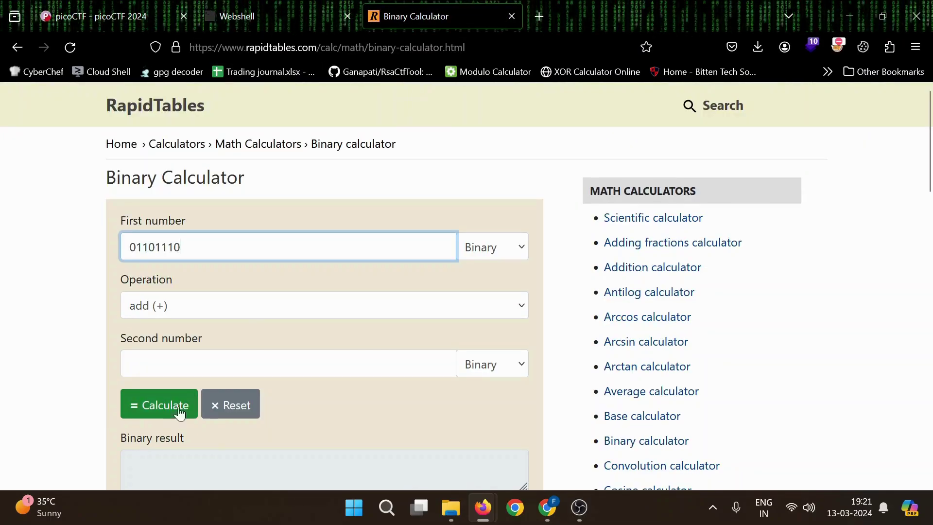
Step: Set the operation to right shift (>>) with 1 as the second number and calculate the result
click(315, 316)
scroll(241, 261, down, 1)
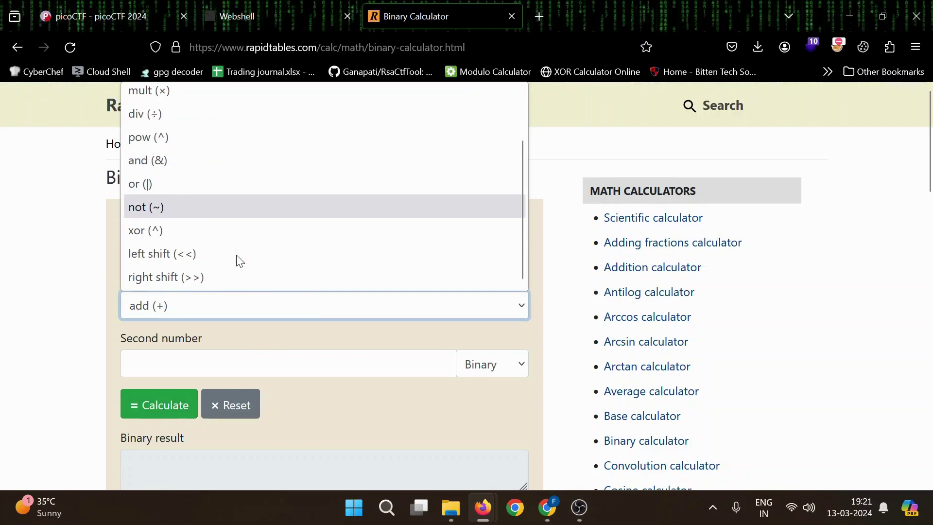
click(212, 278)
scroll(302, 336, down, 2)
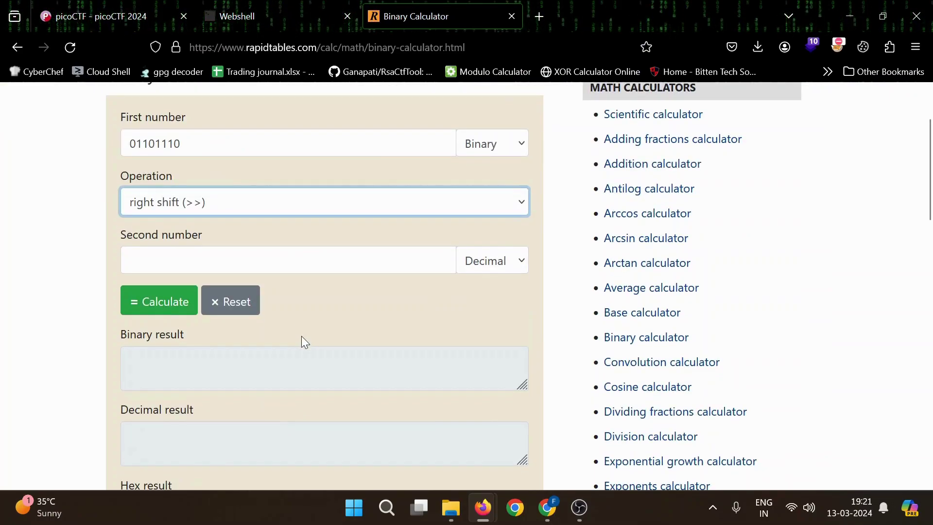
click(160, 314)
click(289, 260)
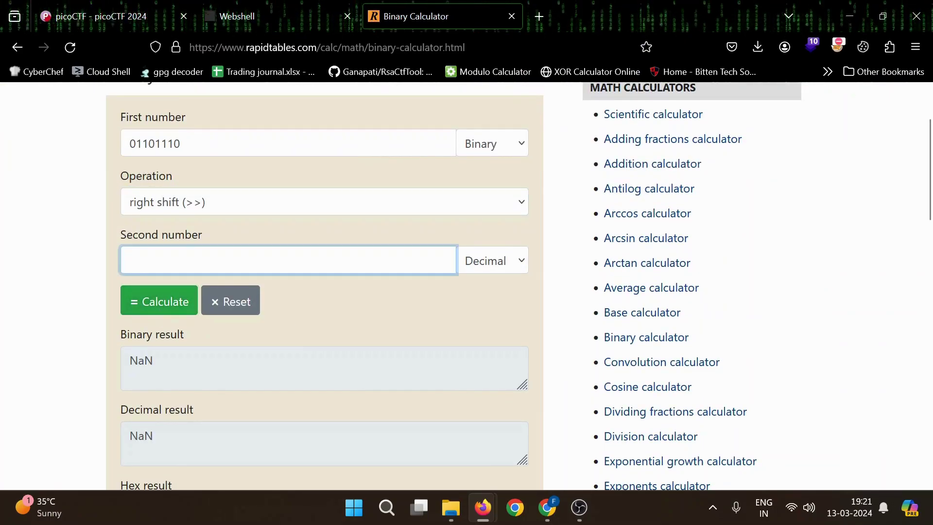
click(167, 306)
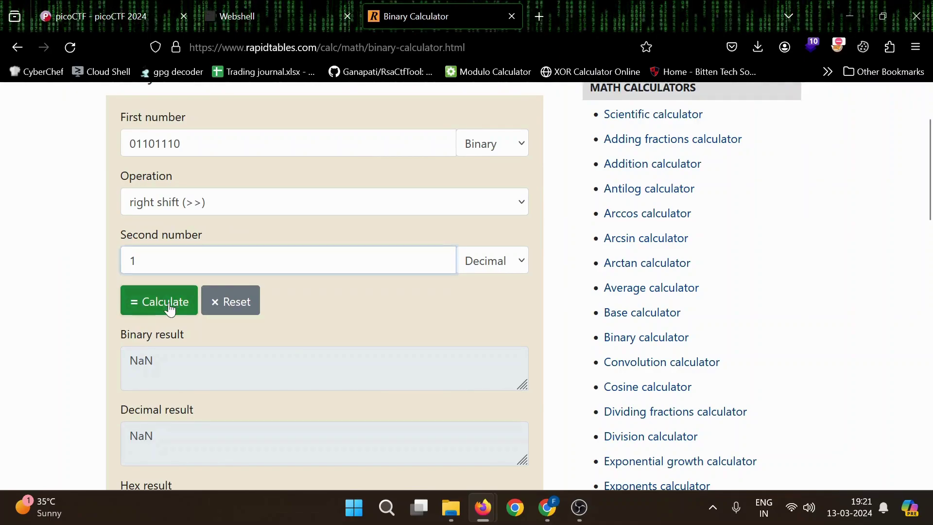
Step: Submit the shifted binary result 110111 in the Webshell as the answer to Question 2
scroll(195, 351, down, 3)
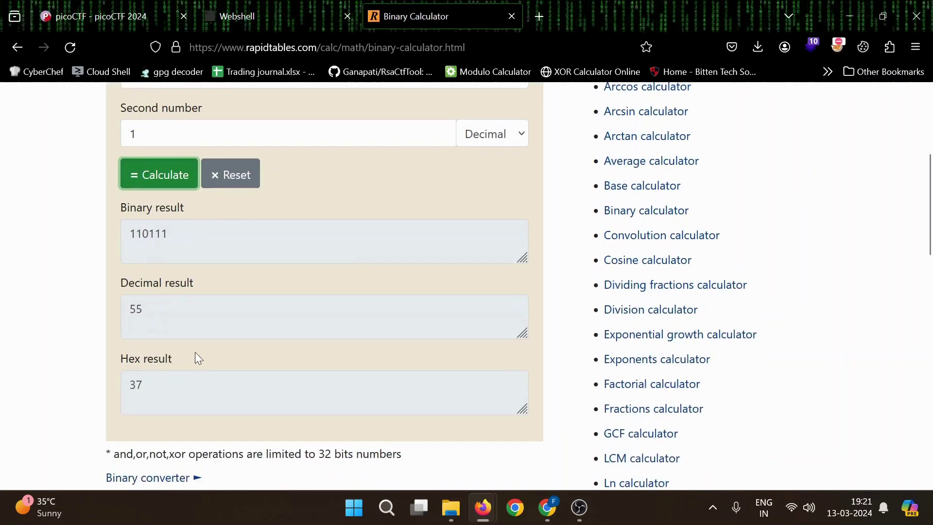
scroll(195, 352, up, 1)
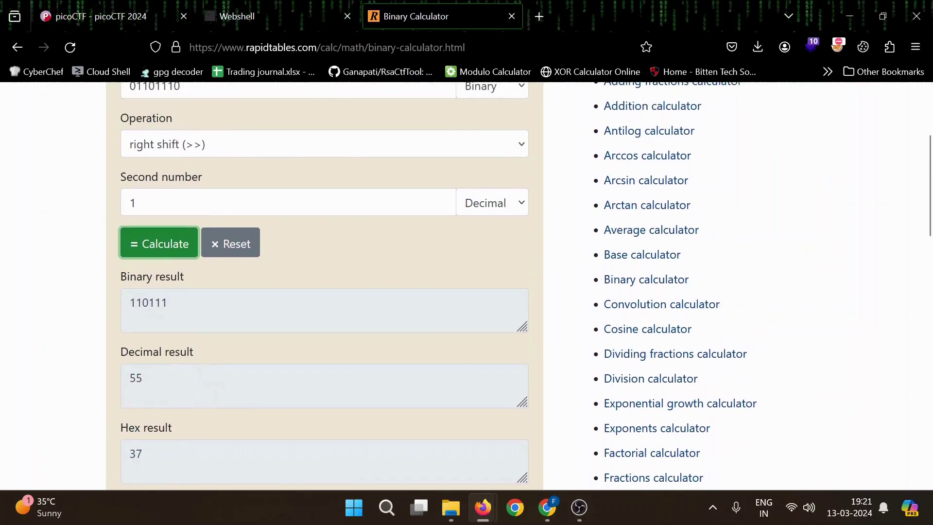
click(231, 6)
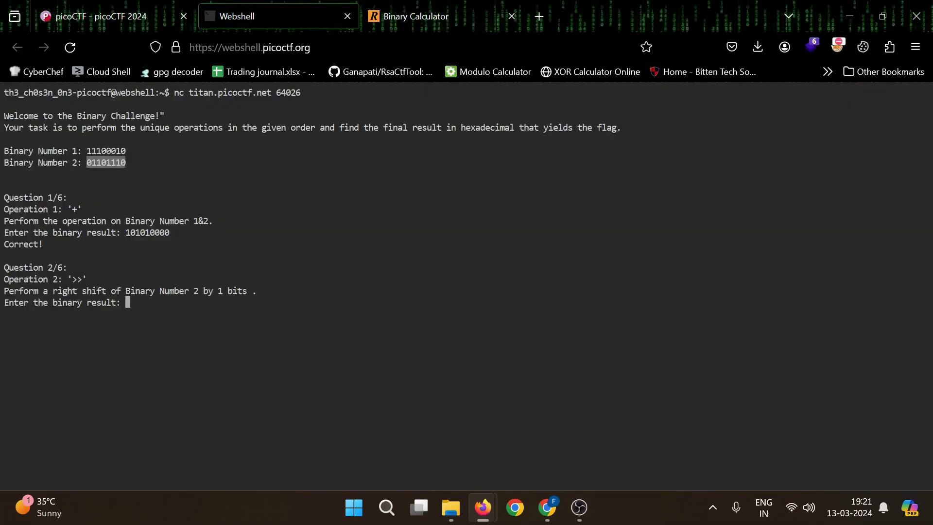
text(110111)
key(Return)
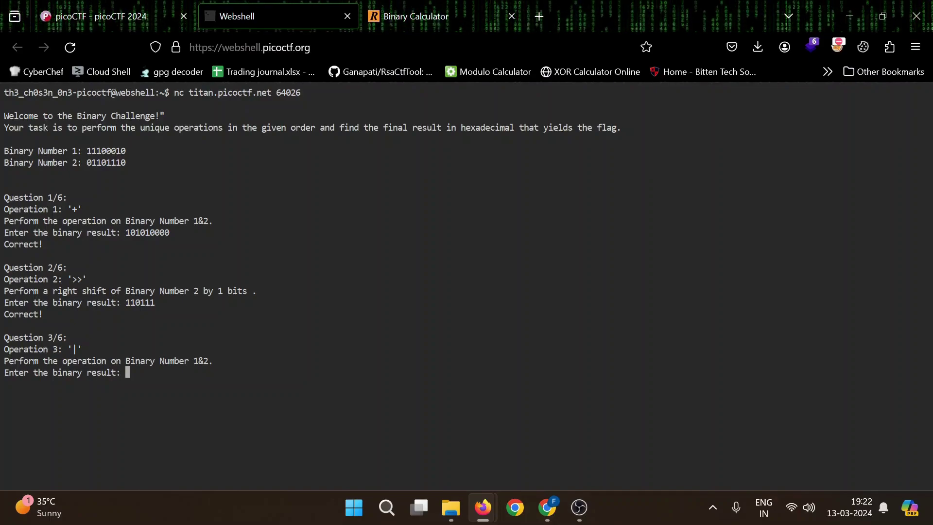
click(415, 9)
scroll(316, 204, up, 2)
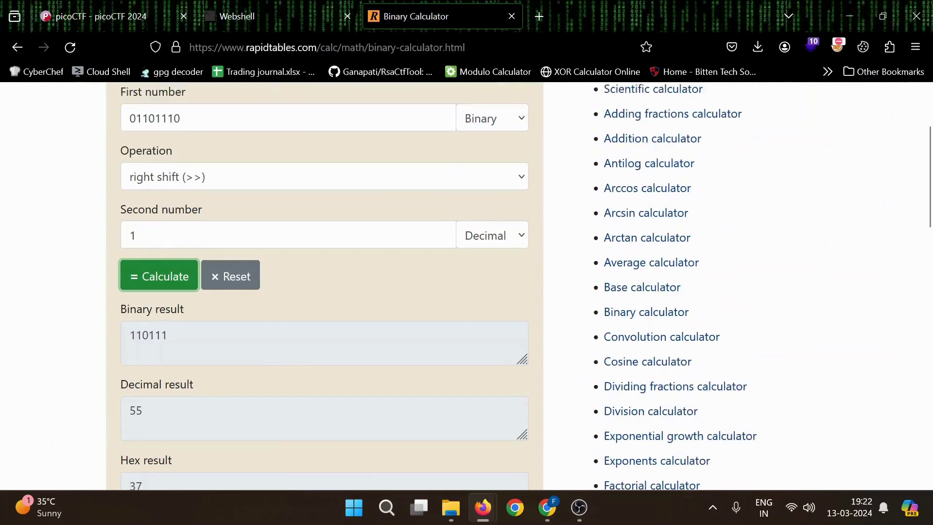
click(318, 205)
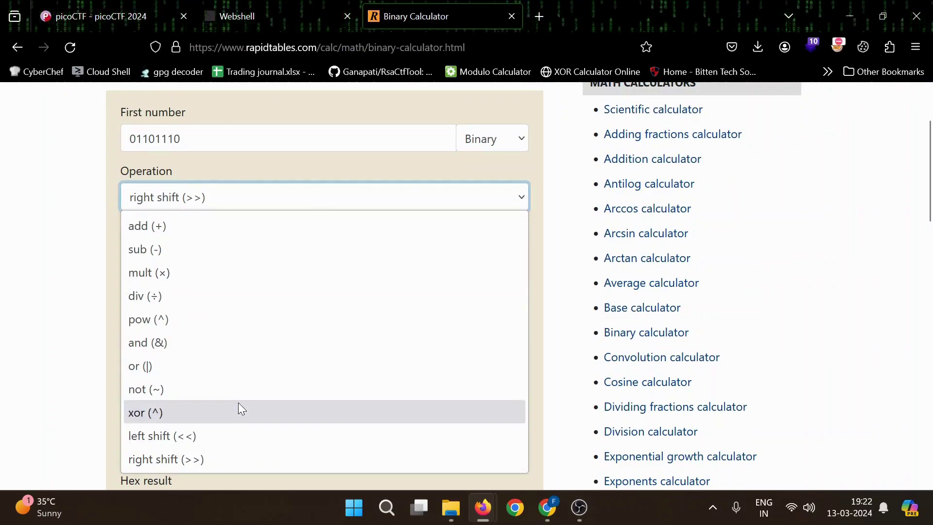
click(331, 95)
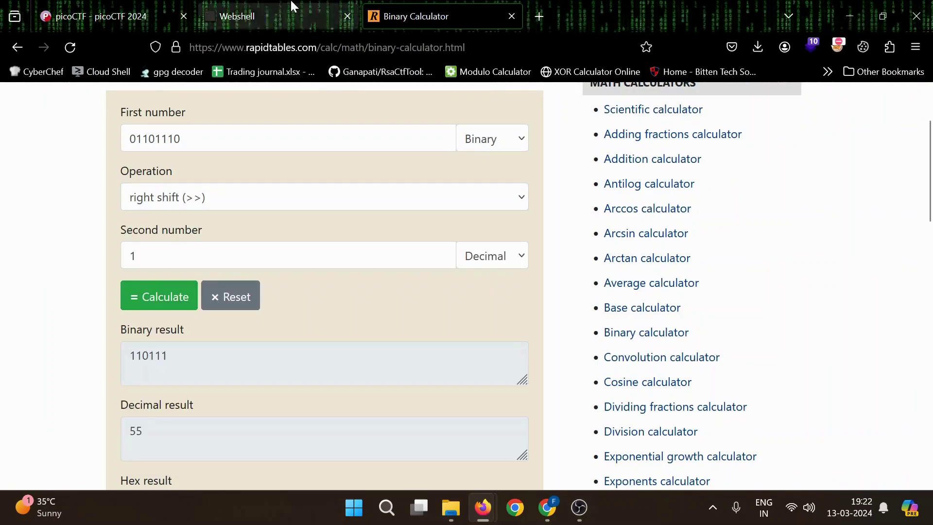
click(289, 8)
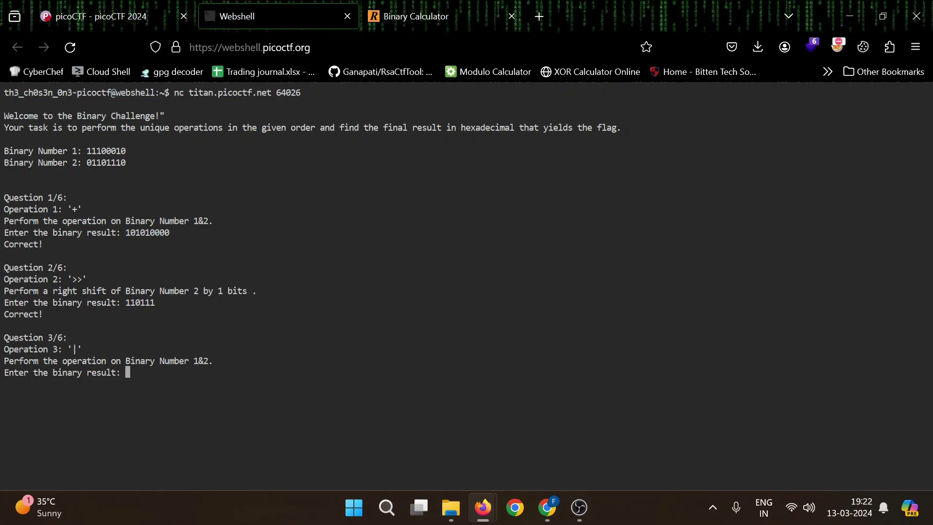
Step: Enter Binary Number 1 from the Webshell, 11100010, as the calculator's first number and set the operation to or (|)
double_click(106, 151)
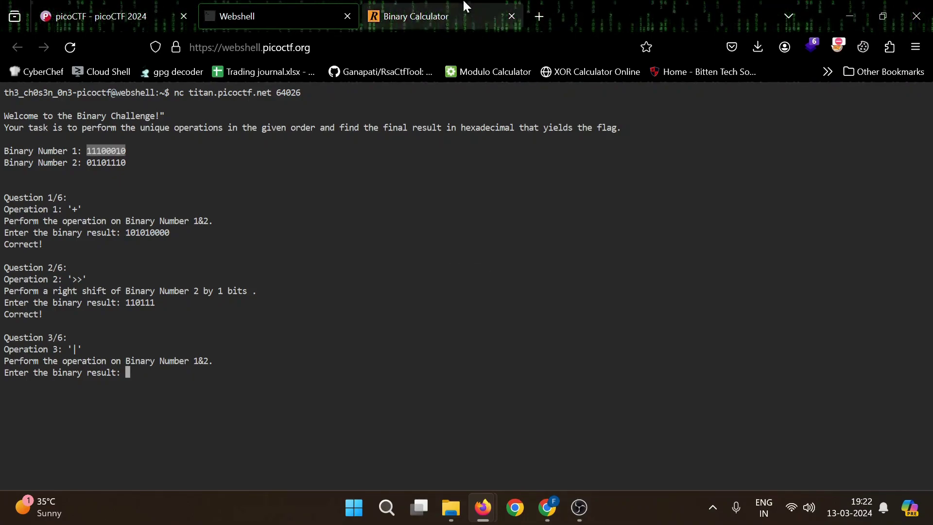
click(413, 16)
double_click(161, 139)
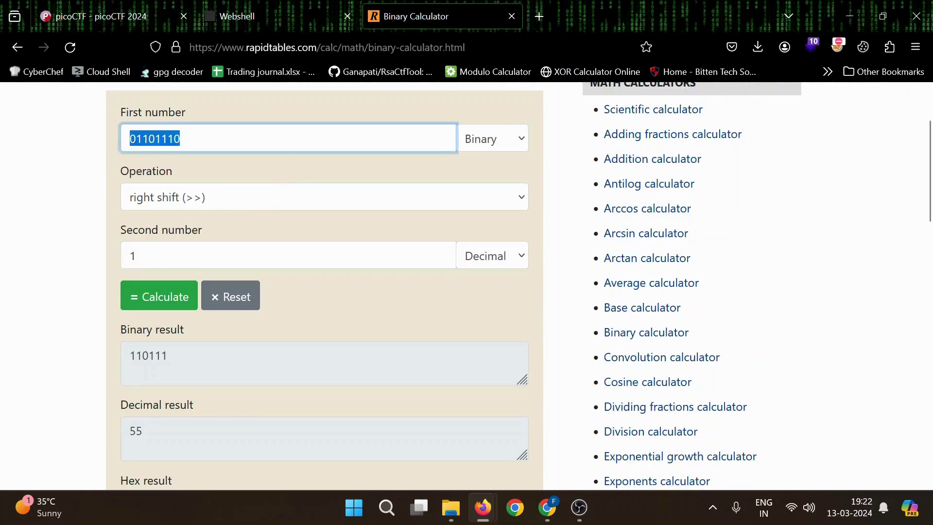
text(11100010)
click(249, 197)
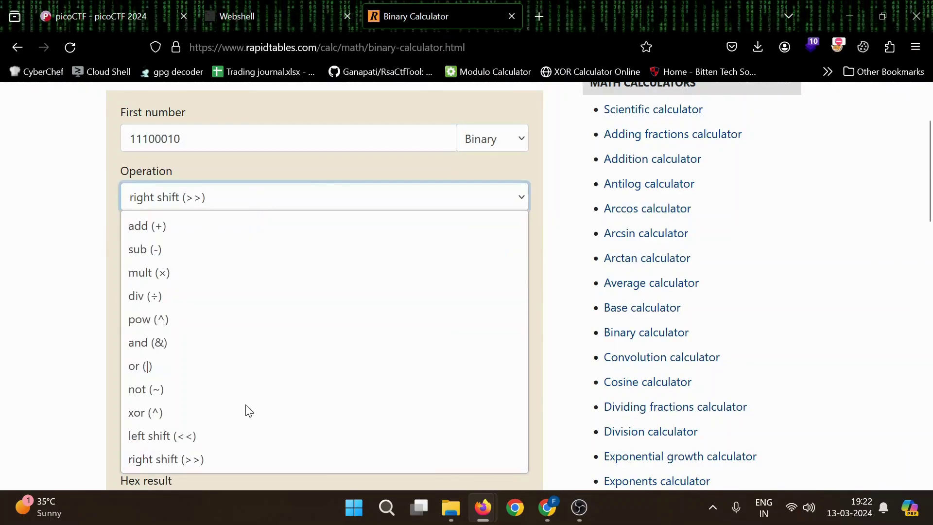
click(241, 370)
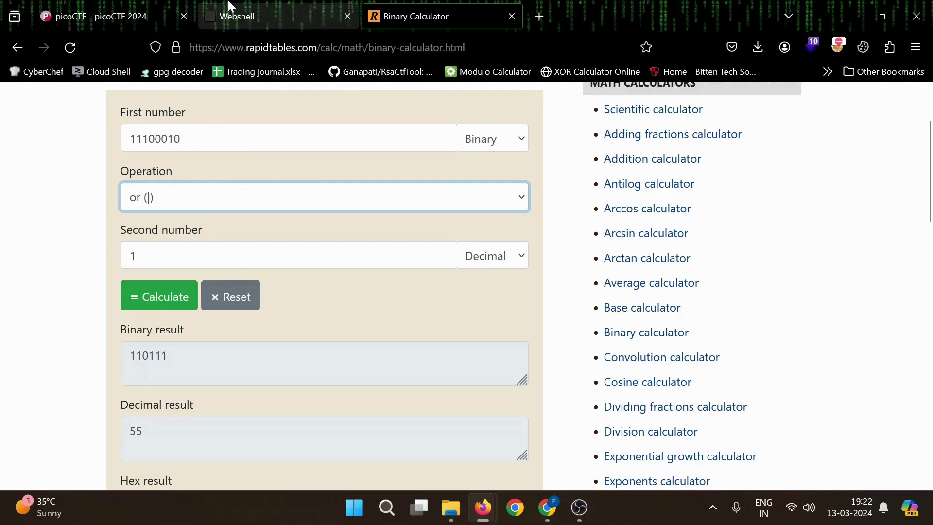
Step: Enter Binary Number 2 from the Webshell, 01101110, as the second number in Binary format and calculate the OR result
click(273, 16)
double_click(106, 163)
click(394, 16)
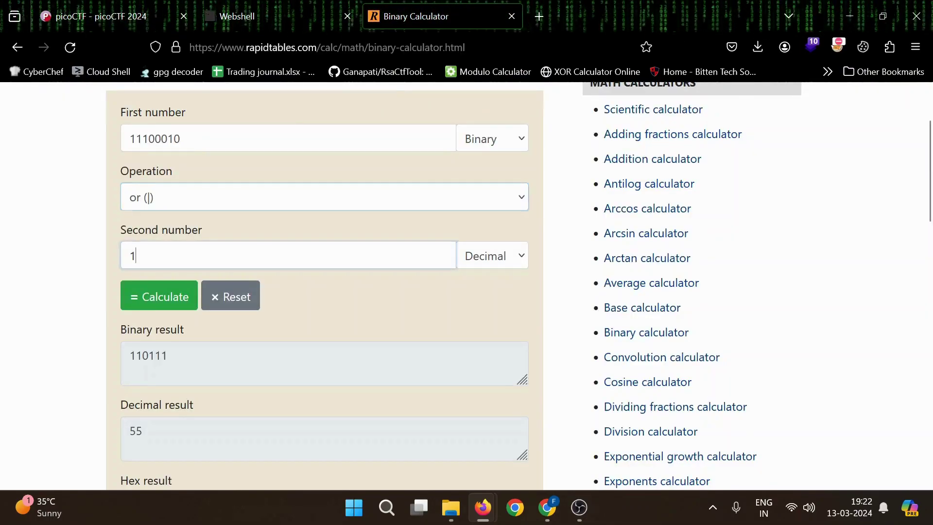
key(Tab)
click(473, 253)
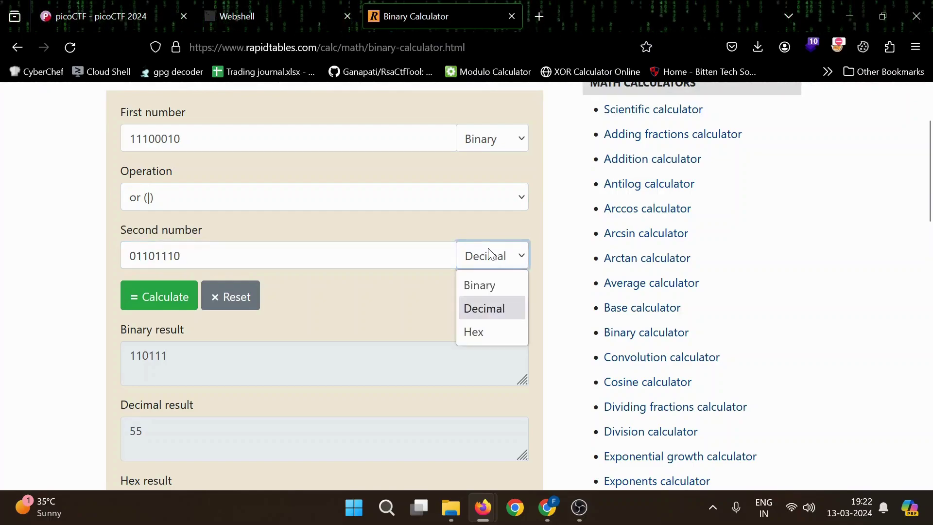
click(484, 282)
click(188, 300)
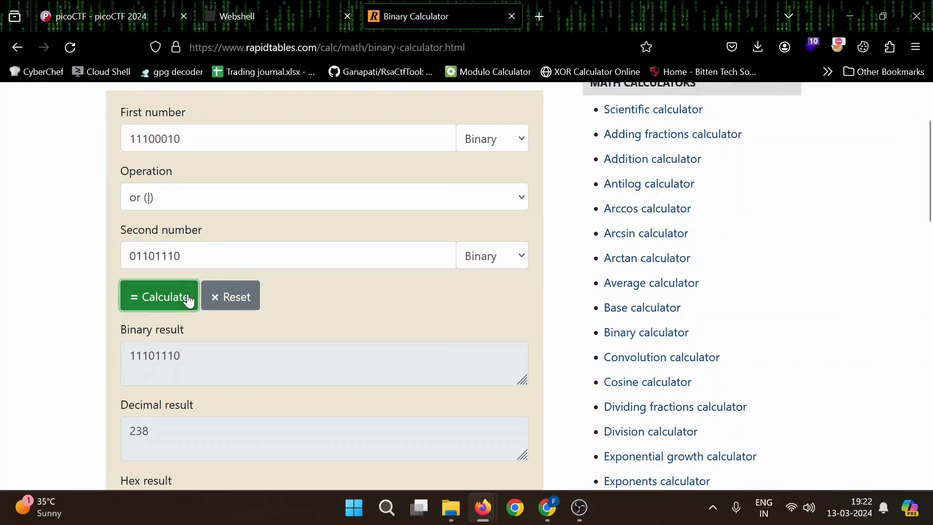
Step: Copy the binary OR result 11101110 and submit it in the Webshell as the answer to Question 3
click(155, 355)
key(ctrl+a)
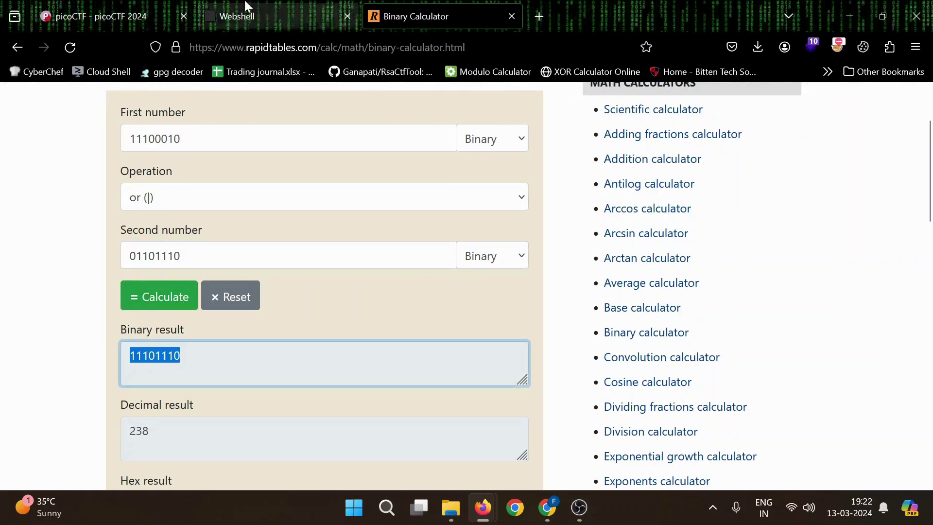
click(246, 5)
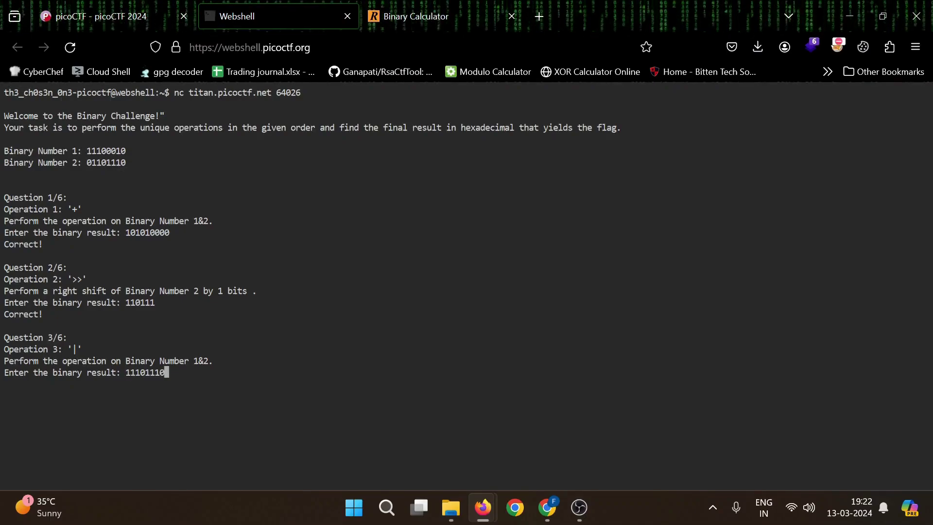
key(Return)
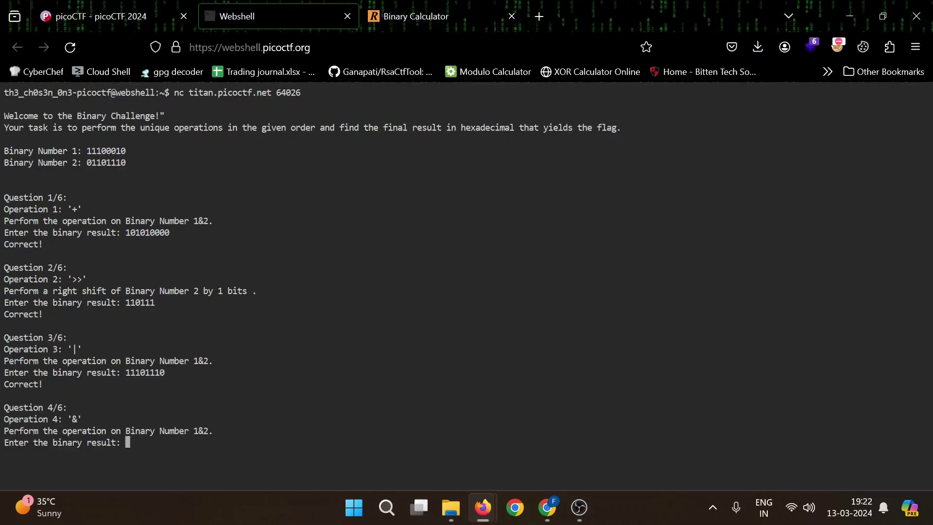
Step: Switch to the Binary Calculator, set the operation to and (&), and calculate with the same two numbers
click(432, 7)
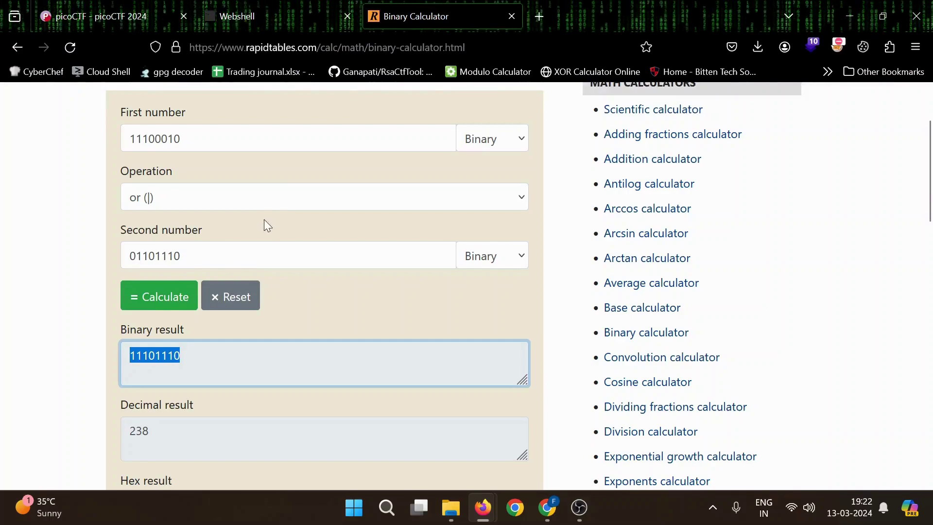
click(288, 196)
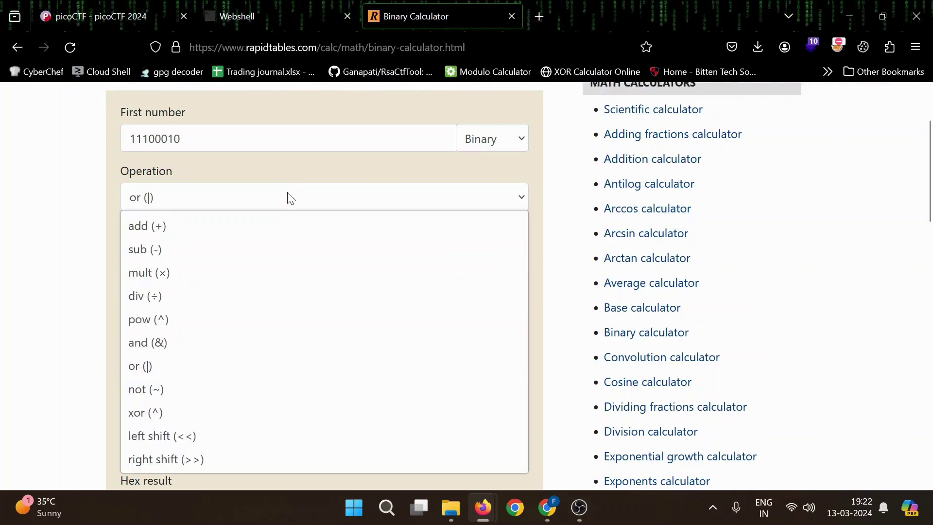
click(203, 337)
click(176, 301)
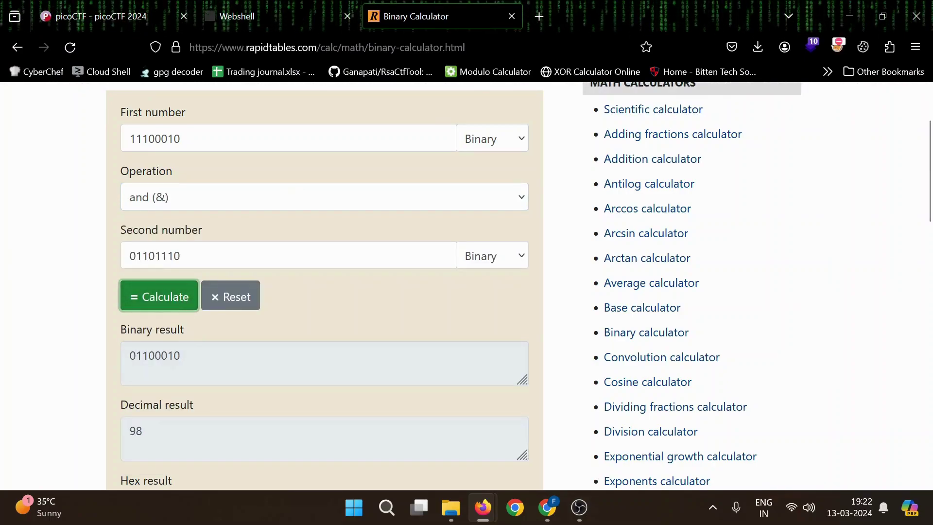
Step: Copy the binary AND result 01100010 and submit it in the Webshell as the answer to Question 4
double_click(155, 355)
click(270, 7)
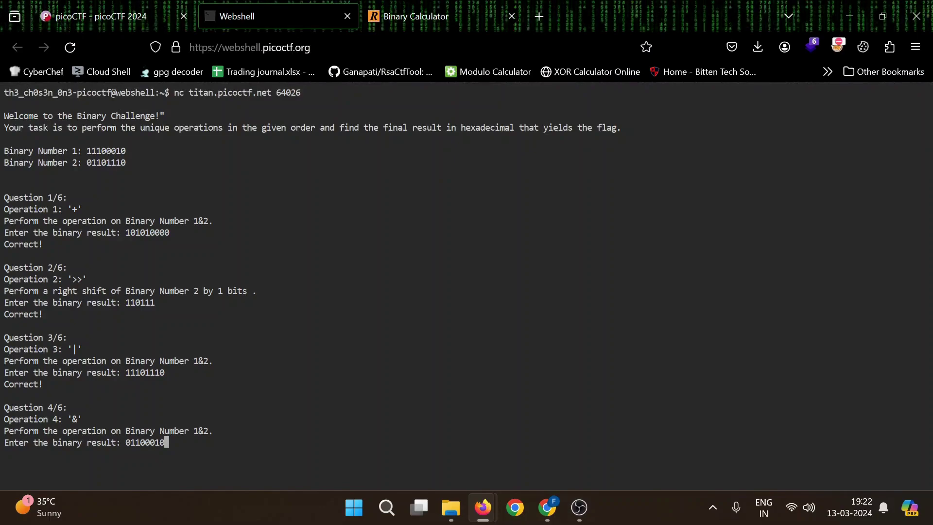
key(Return)
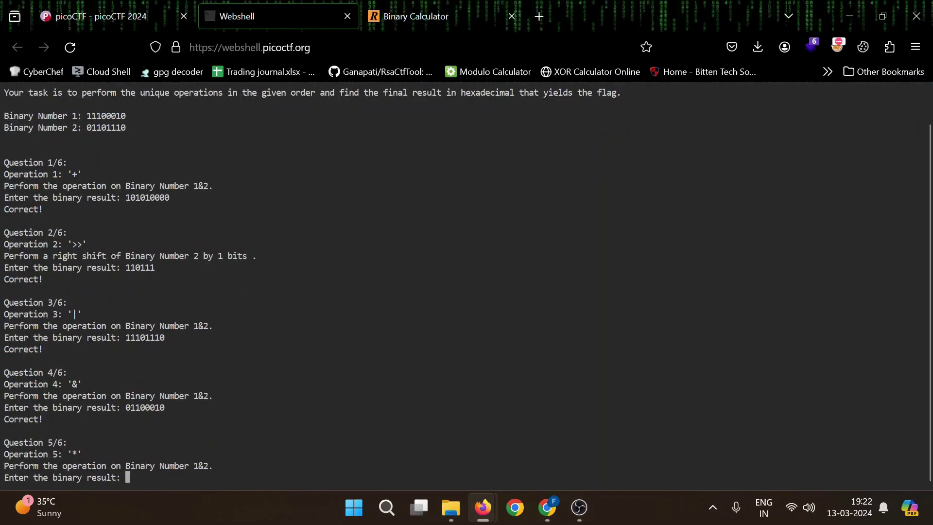
Step: Switch to the Binary Calculator, set the operation to mult (×), and calculate the product of the two binary numbers
click(483, 13)
click(311, 193)
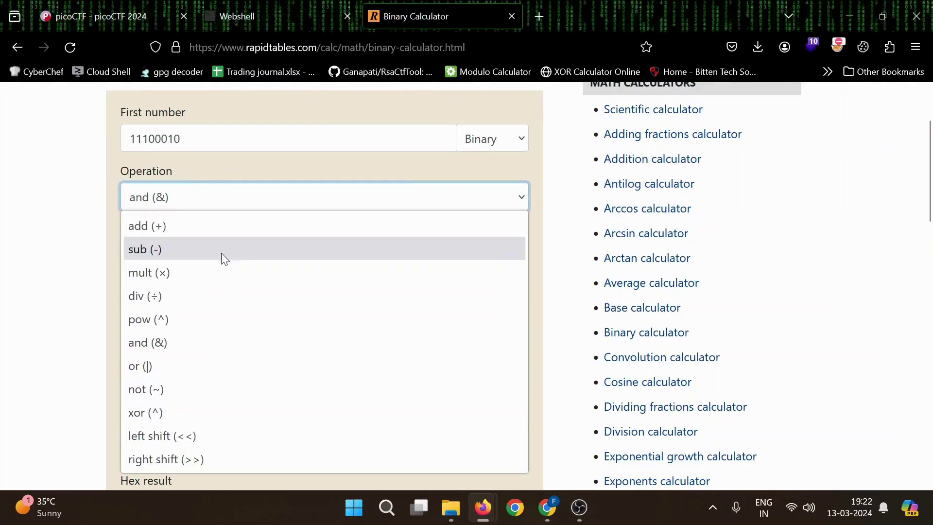
click(205, 282)
click(178, 305)
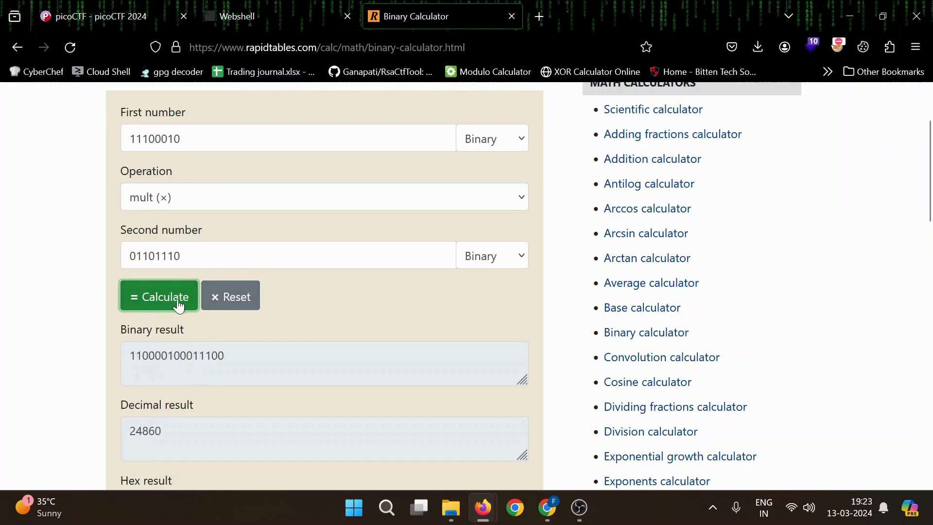
double_click(177, 355)
key(ctrl+c)
key(ctrl+shift+Tab)
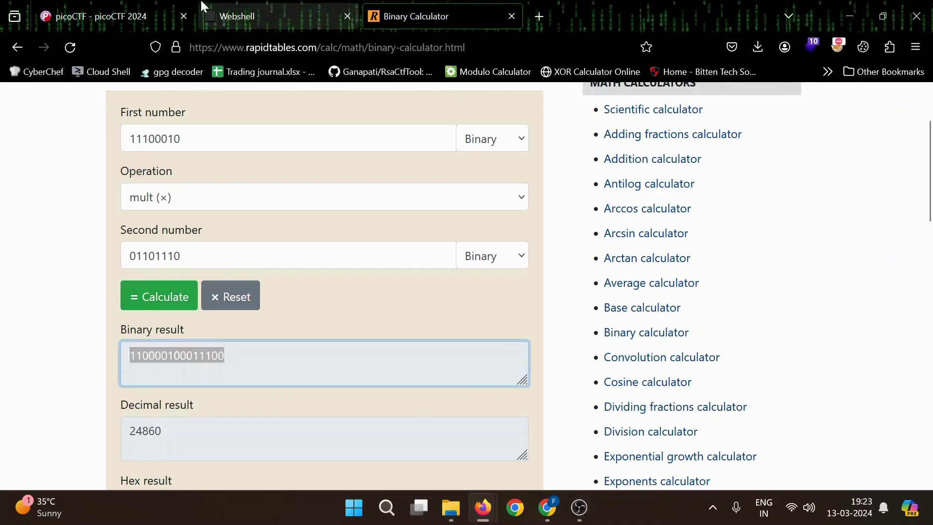
key(ctrl+v)
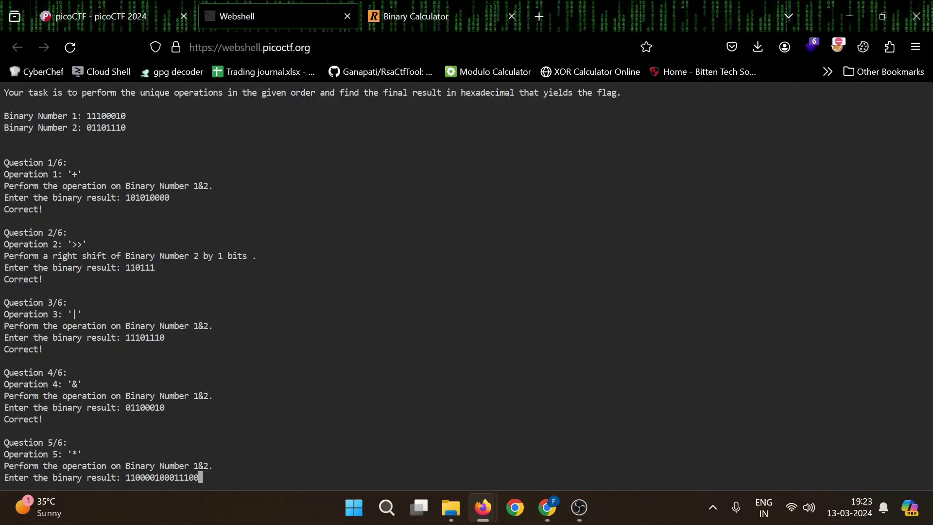
key(Return)
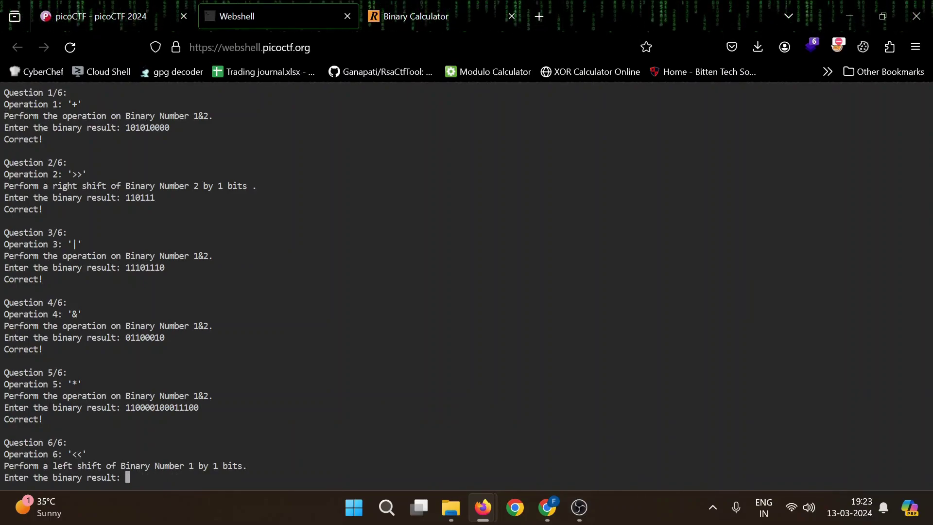
Step: Check Binary Number 1 in the Webshell, then calculate its left shift (<<) by decimal 1 in the Binary Calculator
drag(135, 466, 184, 466)
click(450, 265)
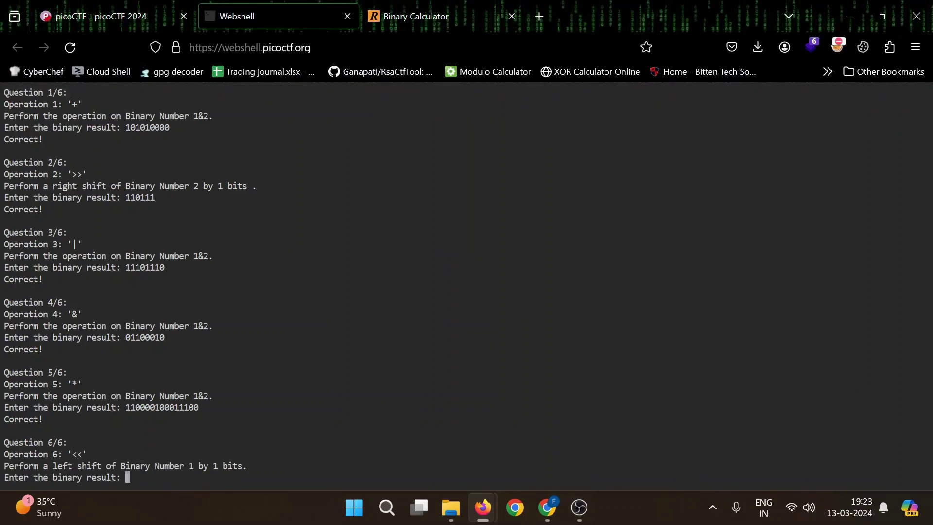
scroll(450, 266, up, 1)
scroll(450, 266, up, 2)
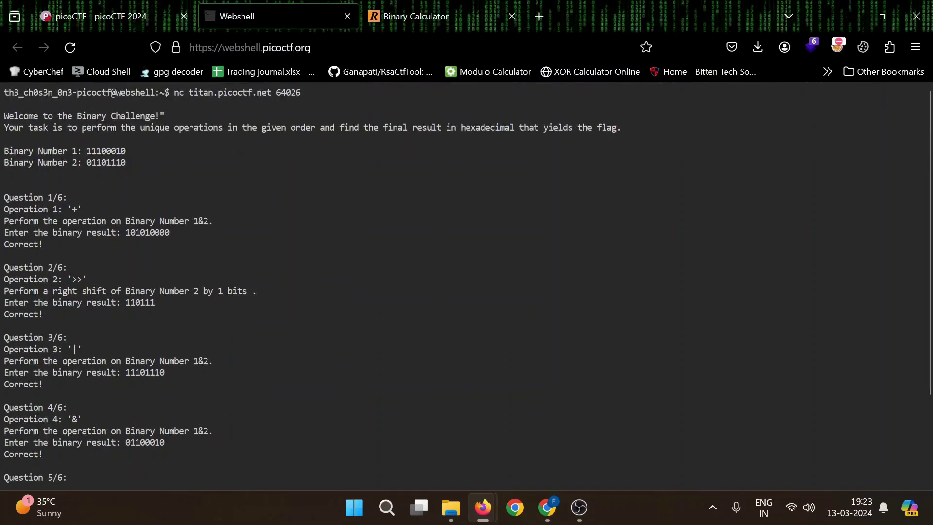
click(441, 14)
click(287, 195)
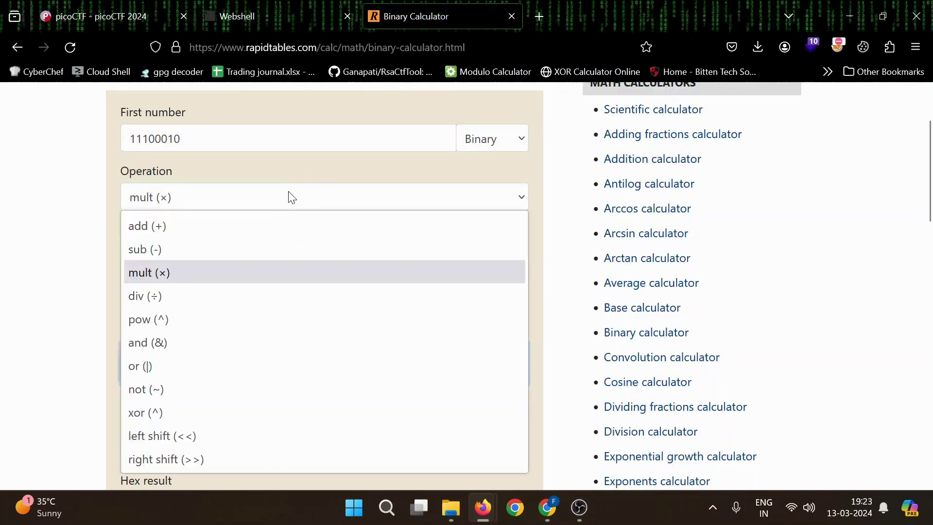
click(226, 433)
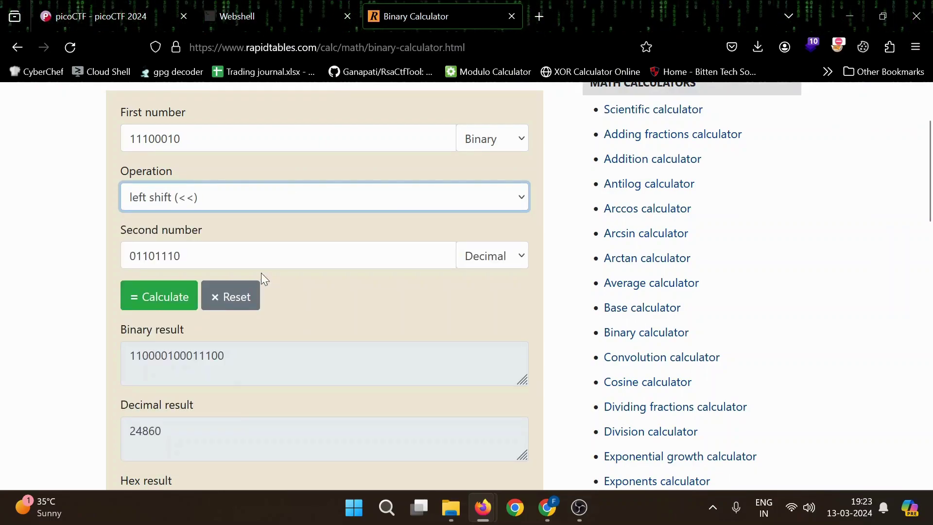
click(261, 260)
key(ctrl+a)
key(BackSpace)
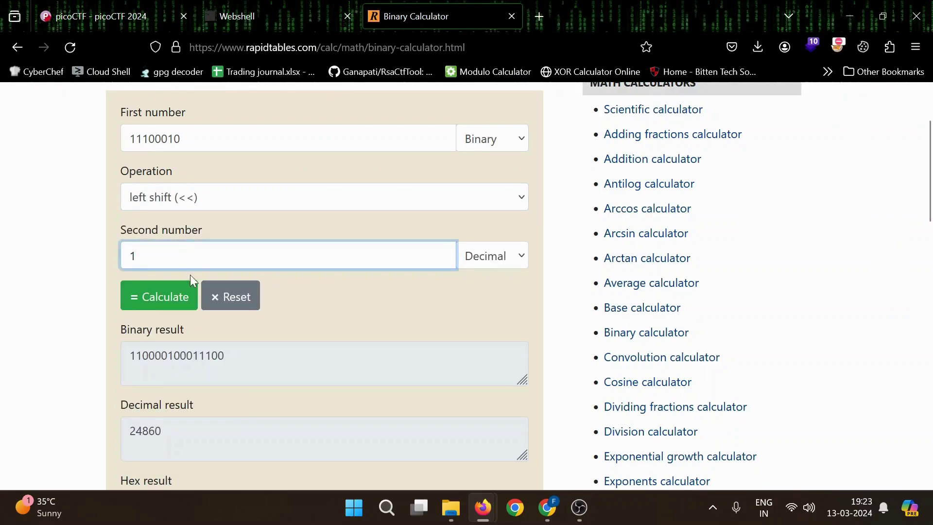
click(164, 295)
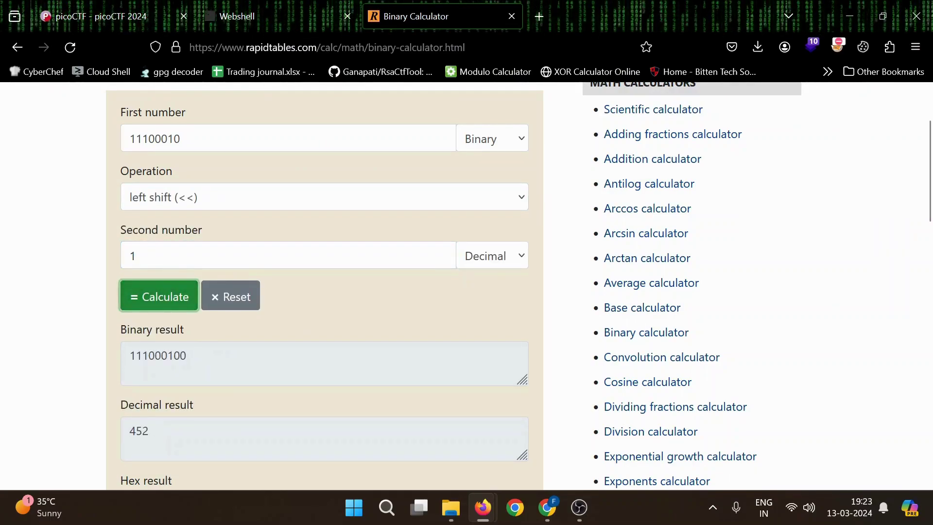
Step: Copy the left-shifted binary result 111000100 and submit it in the Webshell as the answer to Question 6
click(158, 355)
key(ctrl+c)
click(270, 12)
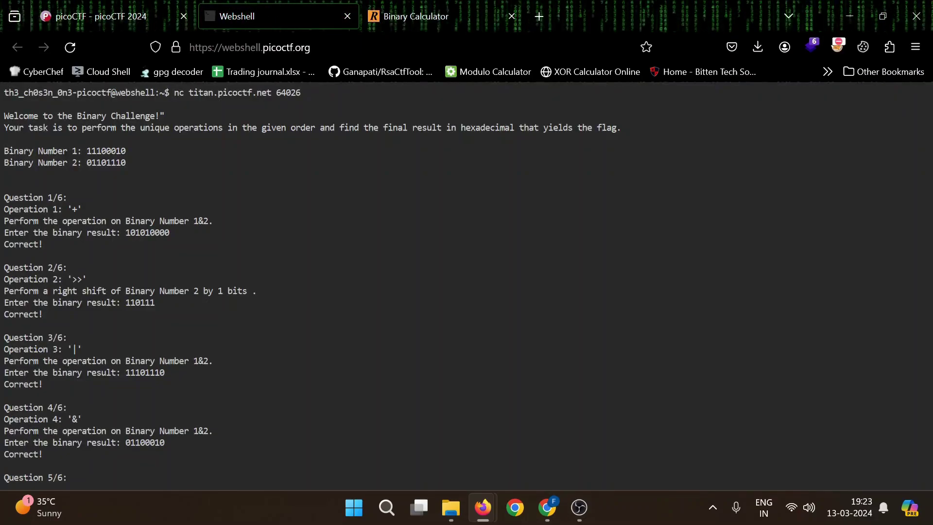
key(ctrl+v)
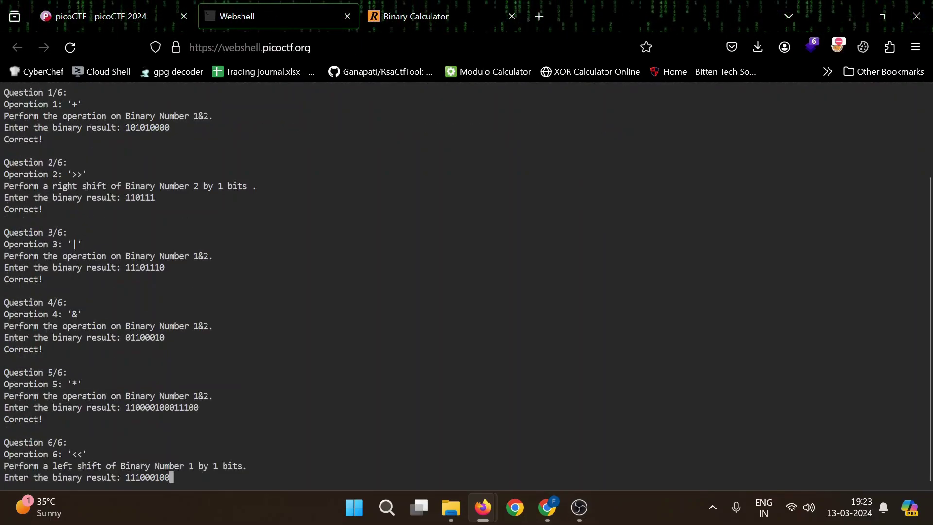
key(Return)
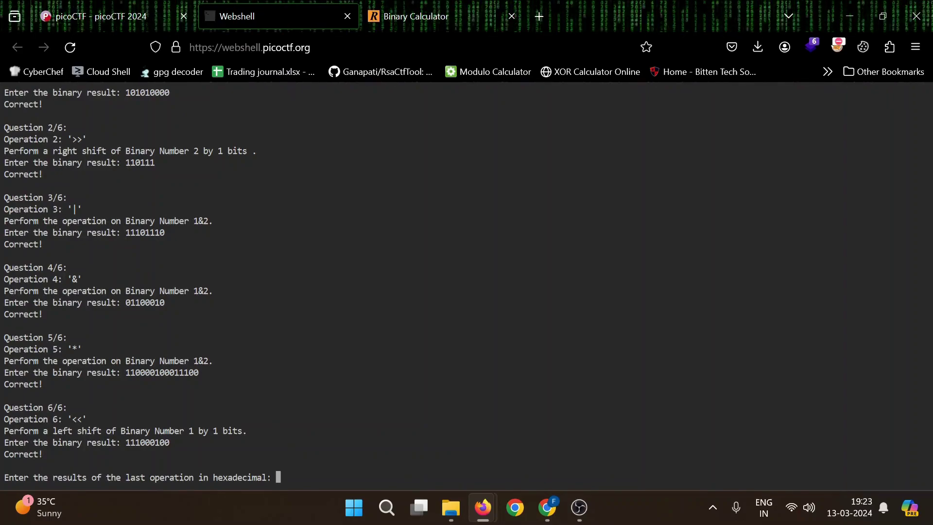
Step: Copy the hex result 1C4 from the Binary Calculator and submit it in the Webshell as the last operation's hexadecimal result
click(435, 6)
scroll(202, 388, down, 2)
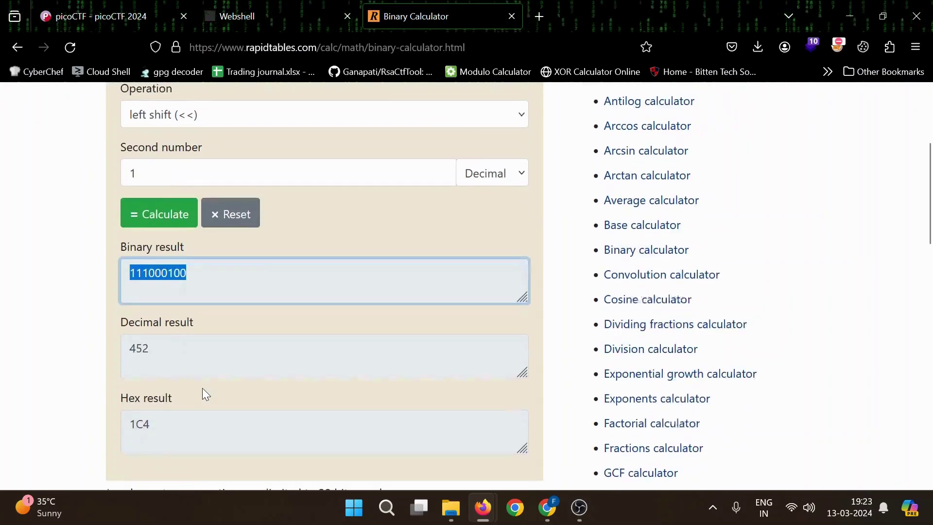
scroll(324, 286, down, 2)
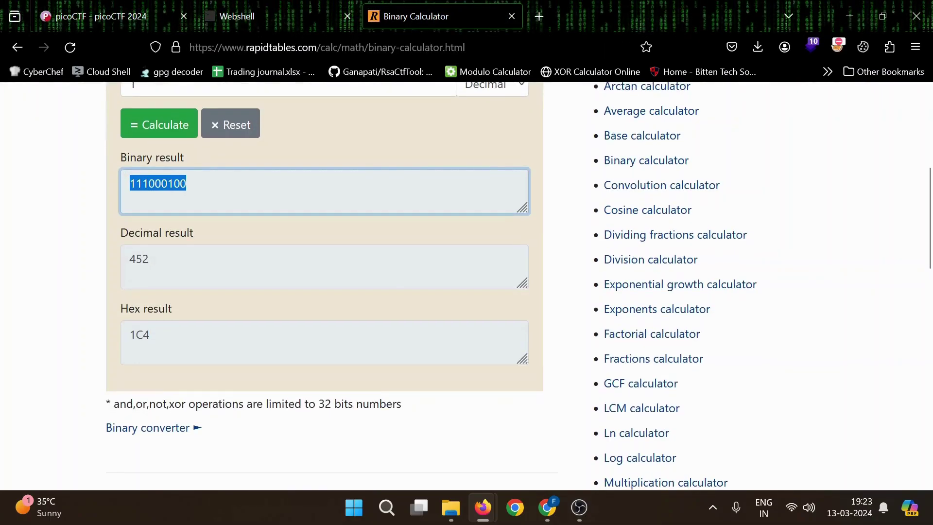
click(320, 343)
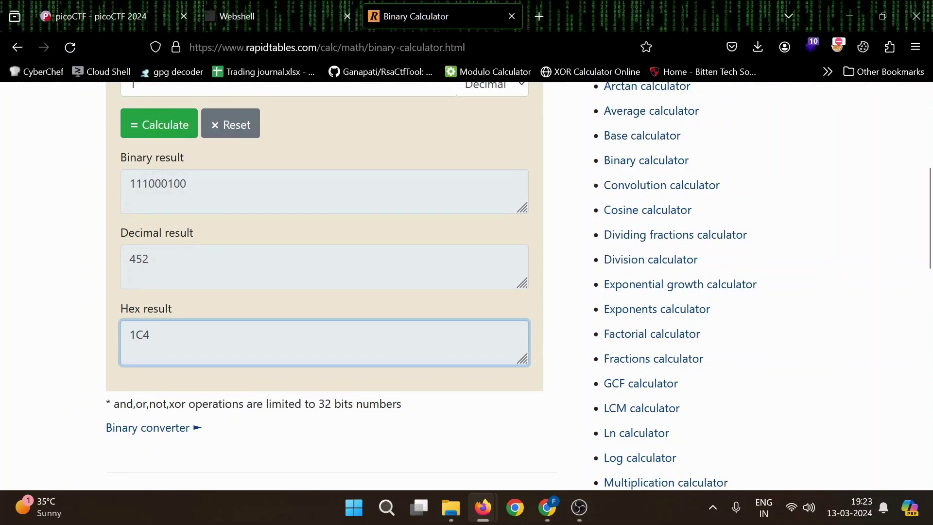
click(281, 14)
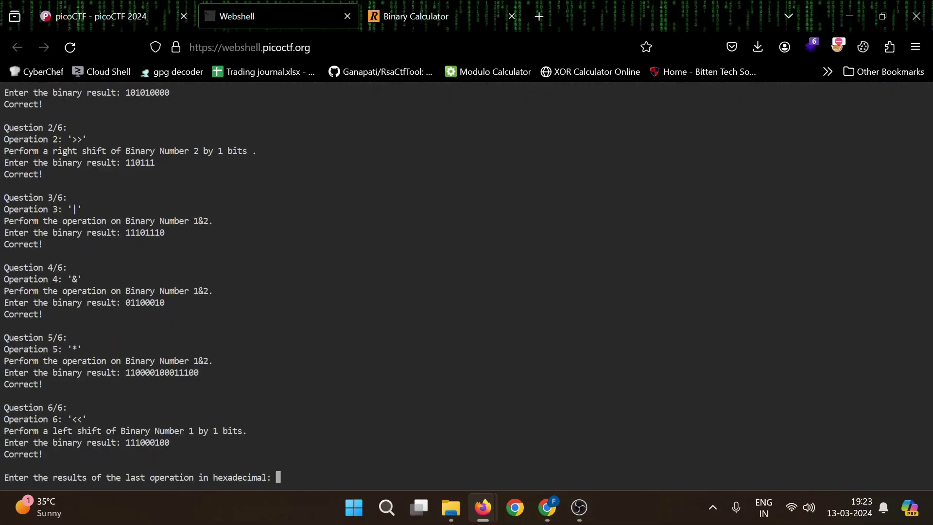
key(Return)
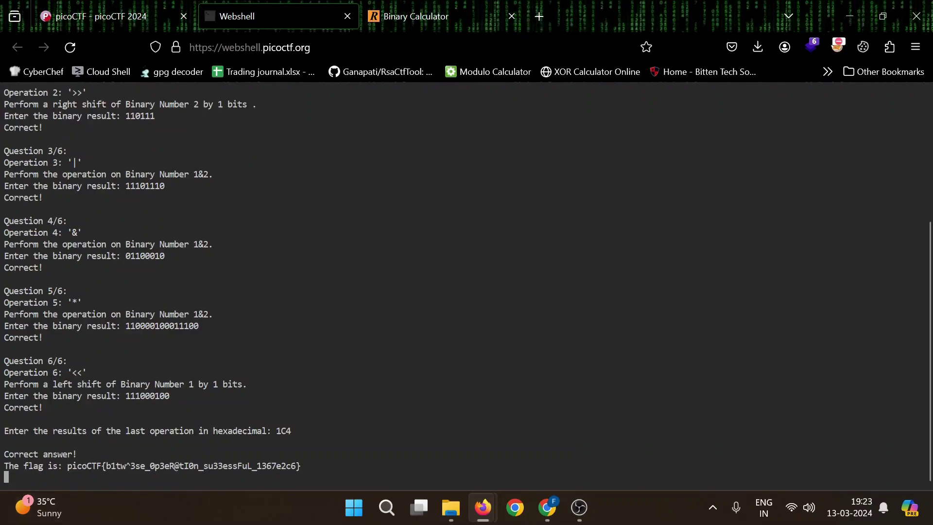
Step: Copy the flag from the Webshell output and switch to the binhexa challenge page on picoCTF
drag(67, 466, 145, 465)
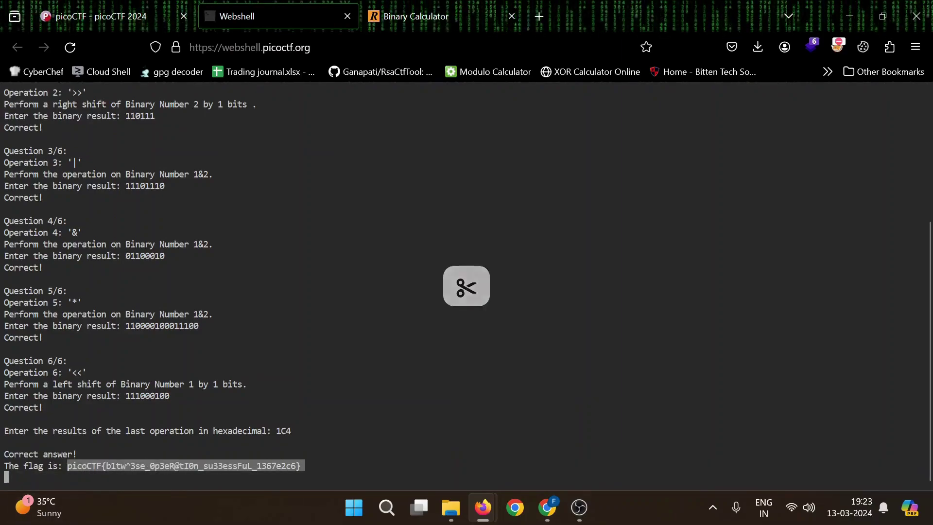
click(112, 16)
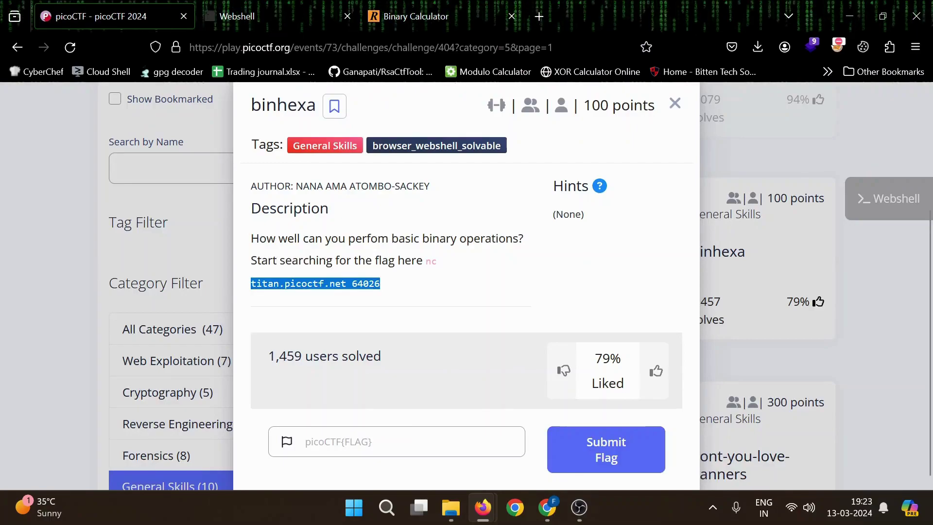